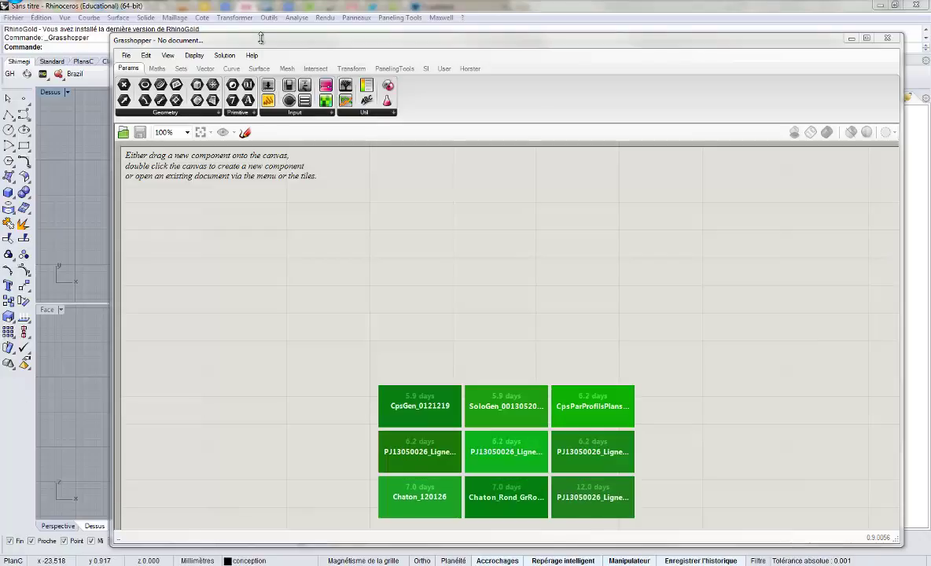
- Reduce the Grasshopper window's size and position it over the Rhino viewports so that both programs stay visible
mouse_move(262, 43)
mouse_down()
mouse_move(236, 62)
mouse_move(228, 33)
mouse_move(246, 38)
mouse_up()
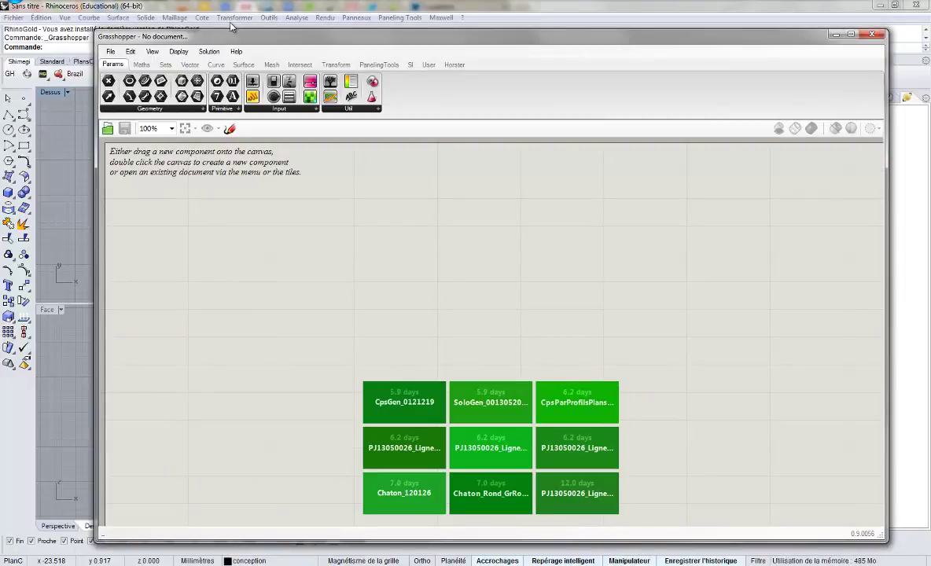
click(129, 8)
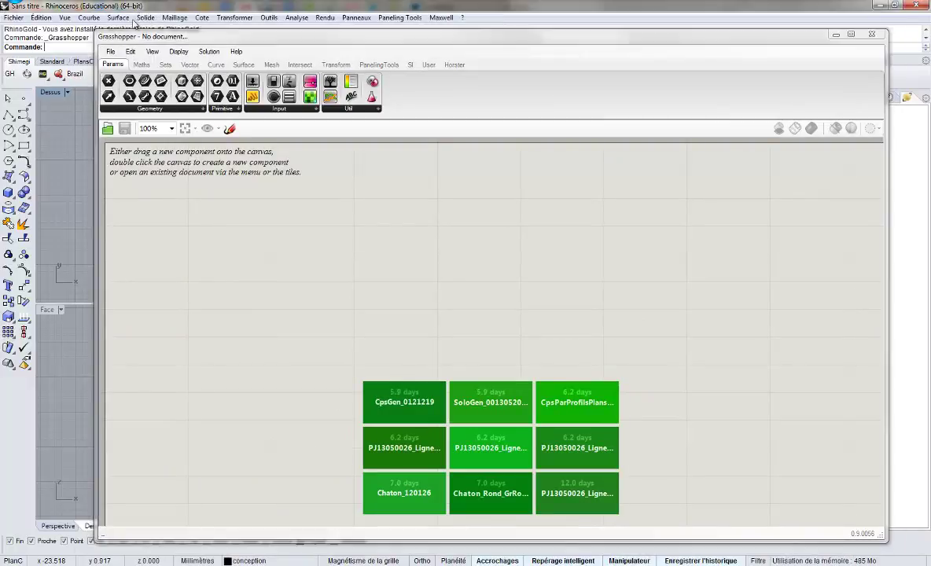
drag(98, 33, 554, 132)
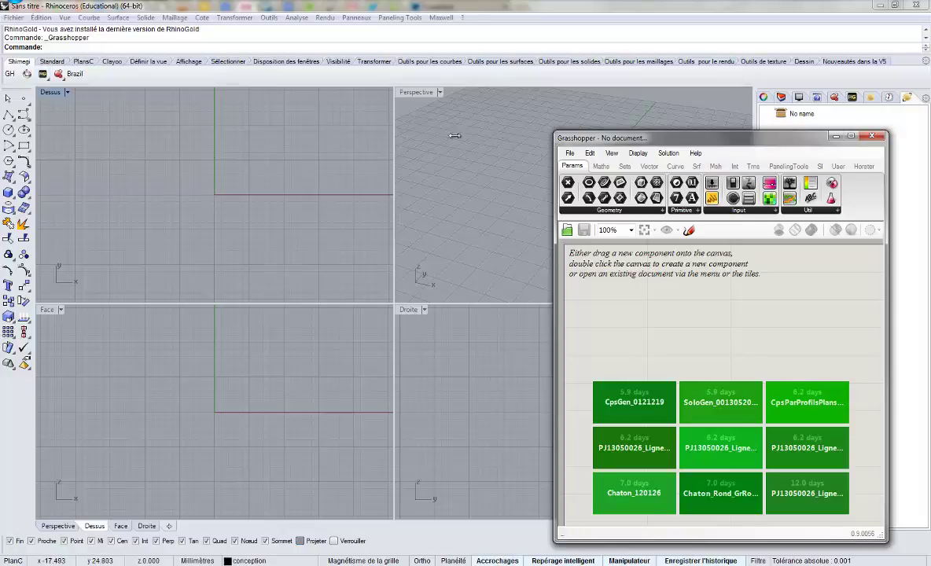
drag(454, 136, 360, 136)
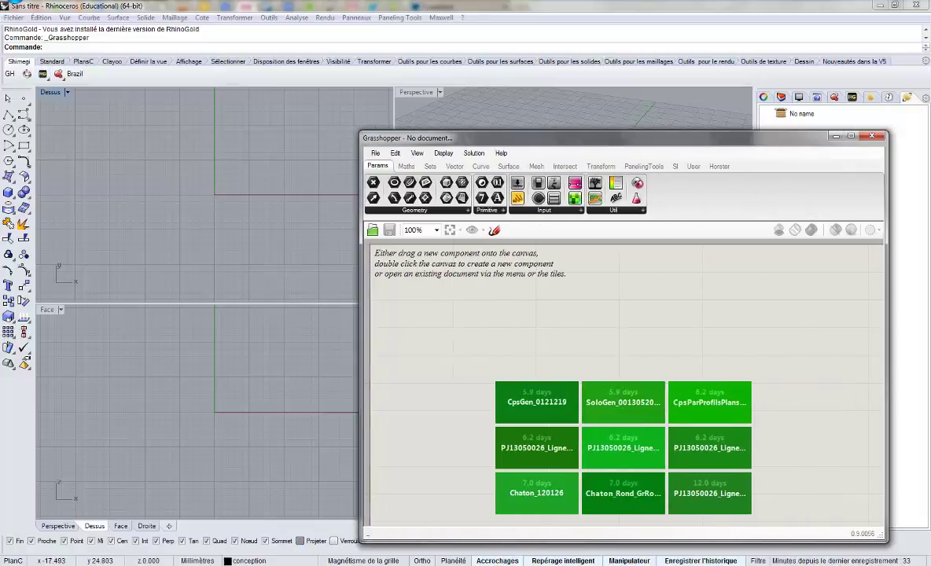
drag(419, 139, 322, 70)
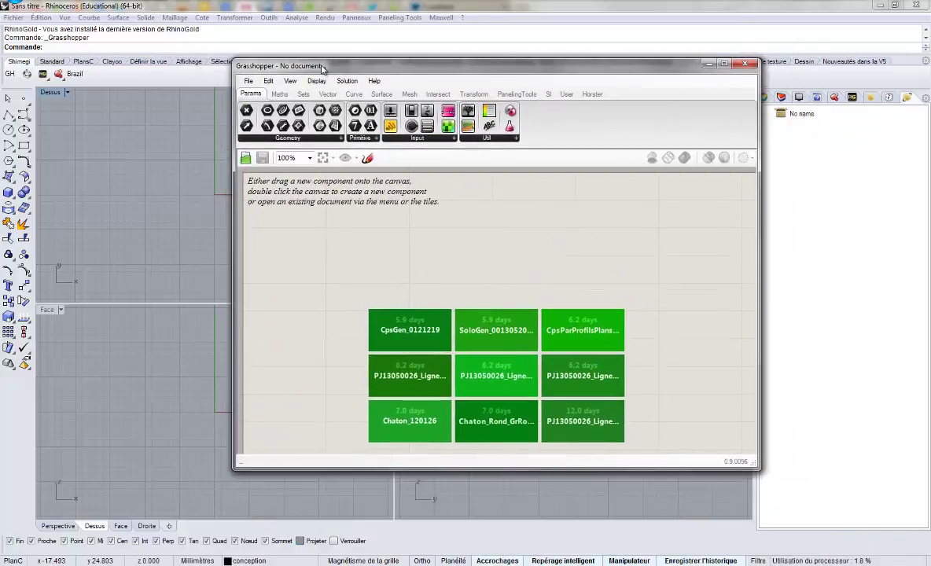
click(248, 81)
mouse_move(267, 84)
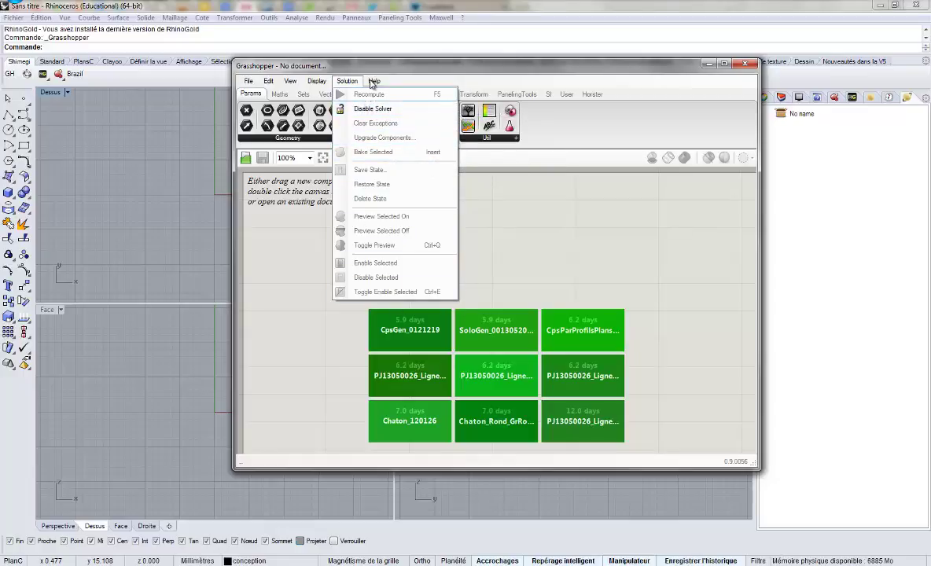
mouse_move(375, 83)
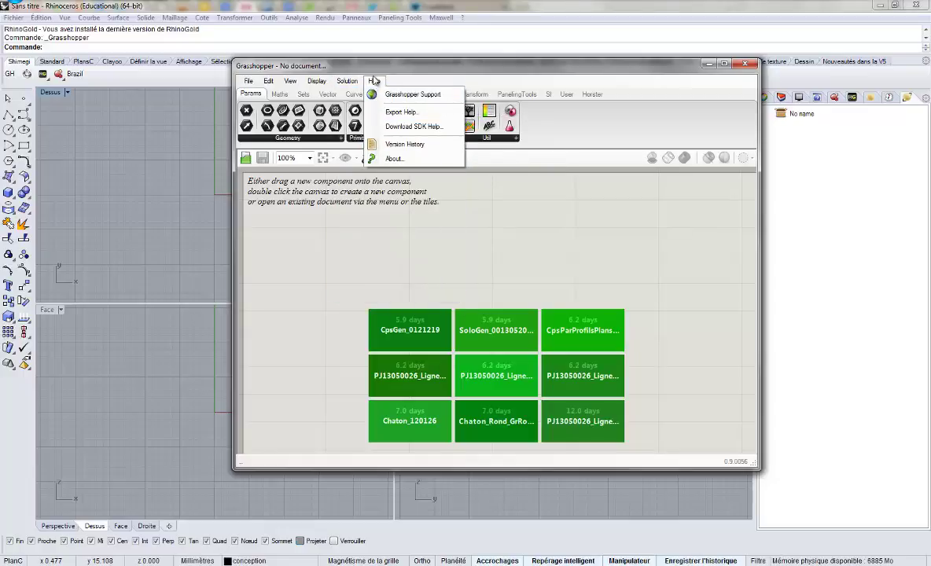
click(364, 68)
- Maximize the Grasshopper window and examine the empty canvas around its upper-left corner at several zoom levels
drag(233, 96, 55, 97)
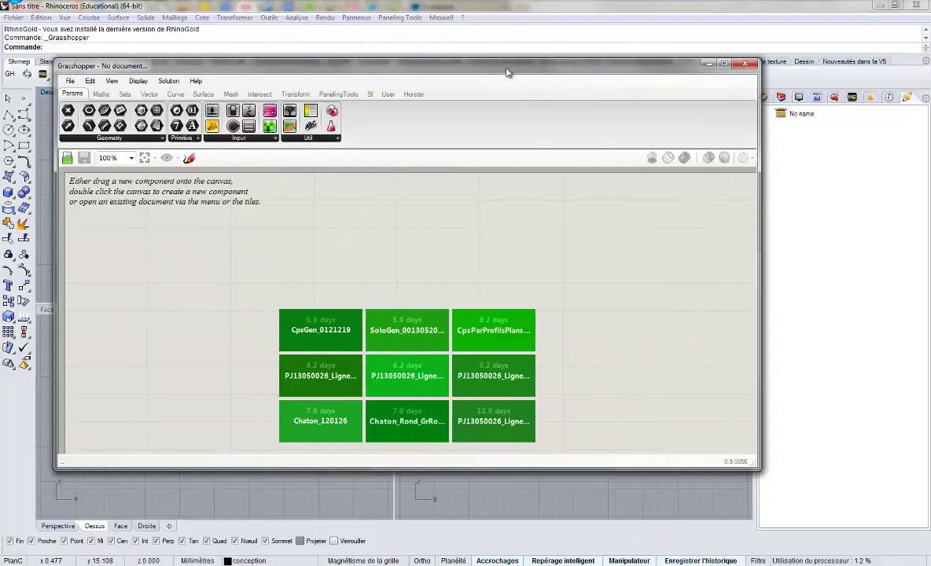
click(724, 64)
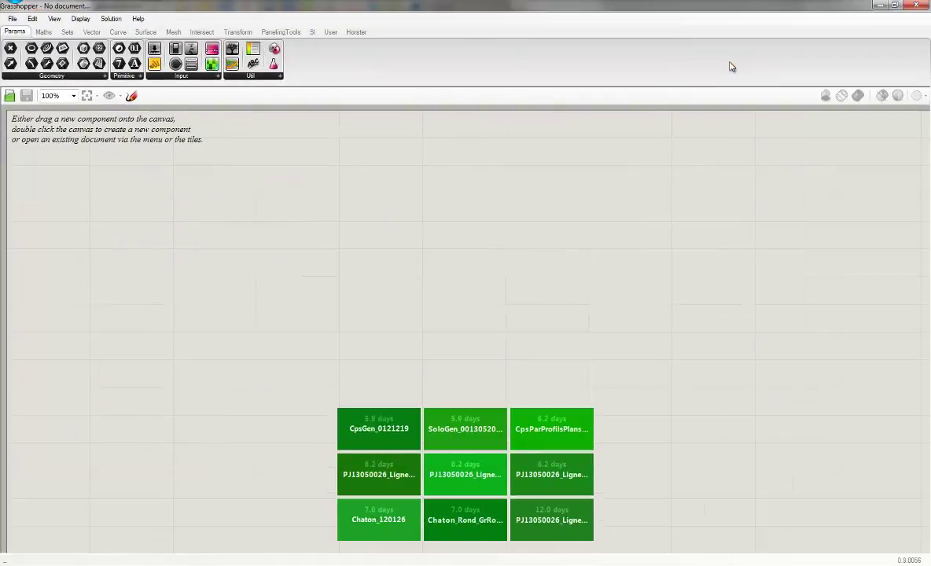
scroll(495, 252, down, 1)
scroll(494, 253, down, 3)
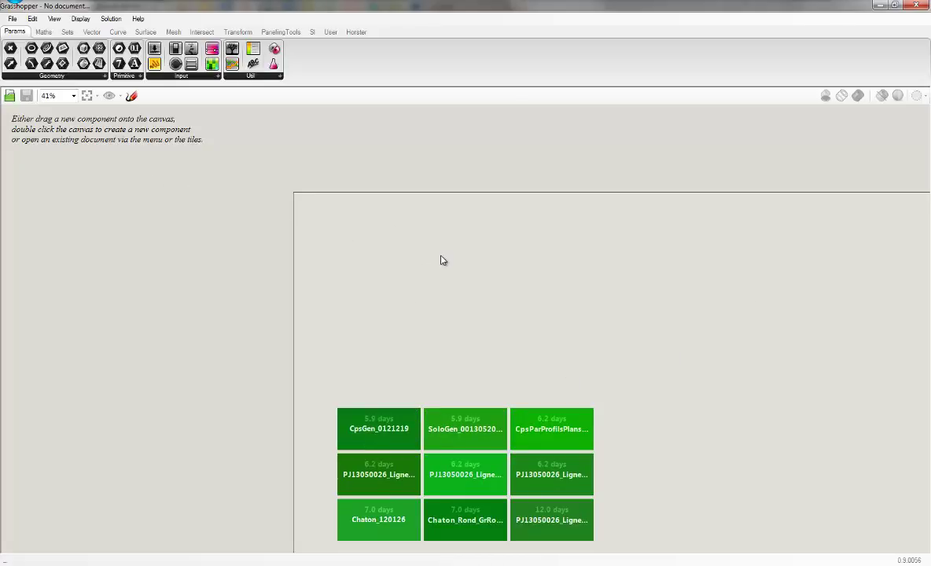
scroll(200, 253, up, 2)
right_drag(275, 220, 248, 269)
right_drag(591, 285, 574, 295)
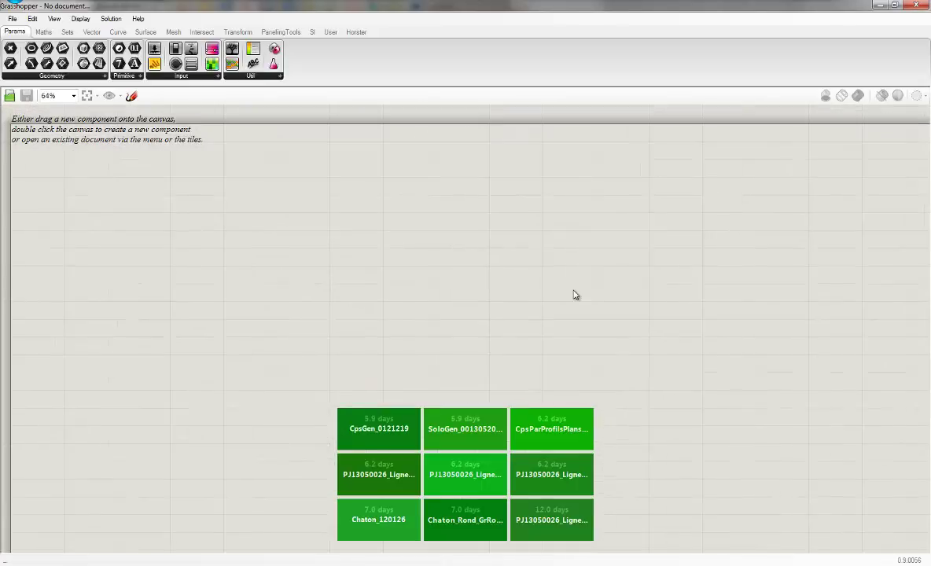
scroll(574, 295, down, 2)
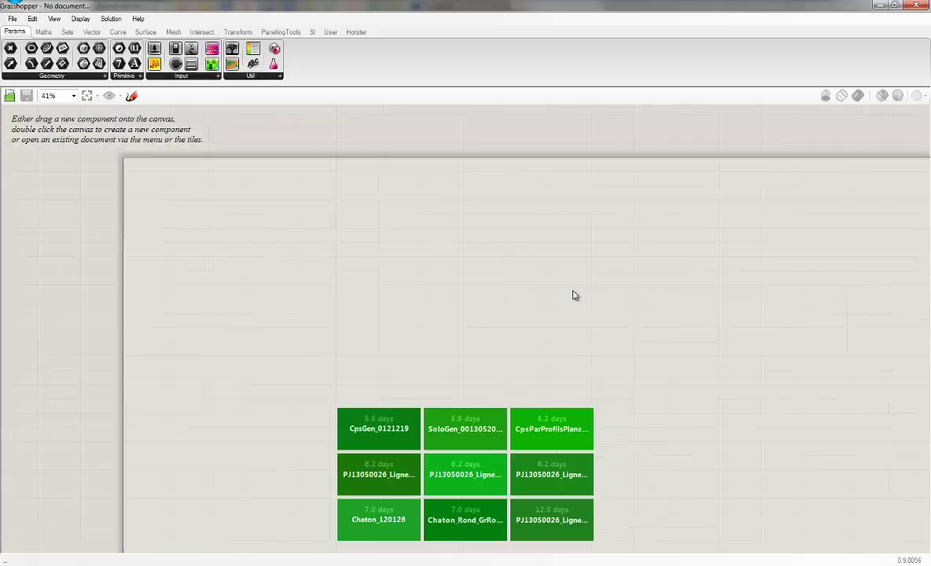
scroll(454, 282, down, 3)
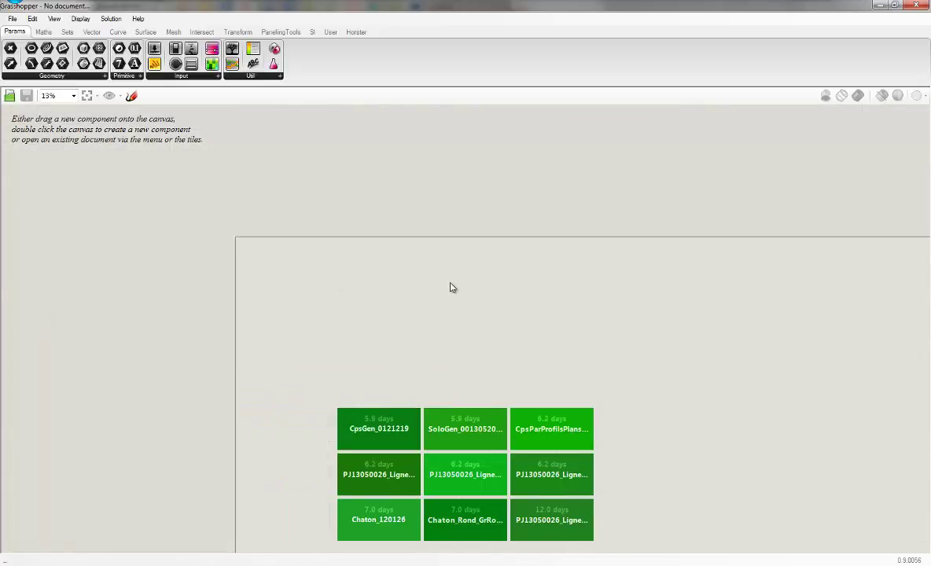
scroll(314, 181, up, 3)
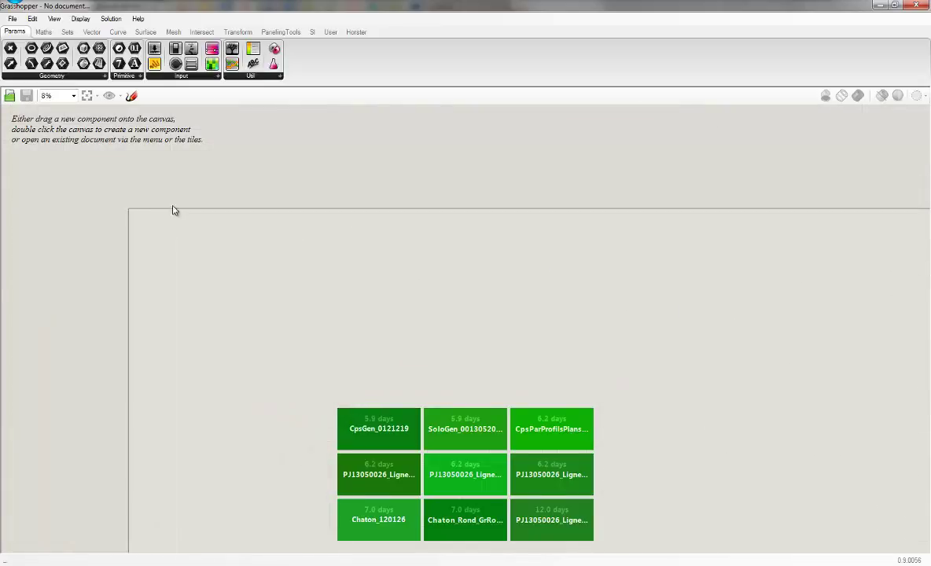
right_drag(68, 252, 392, 250)
scroll(245, 248, up, 2)
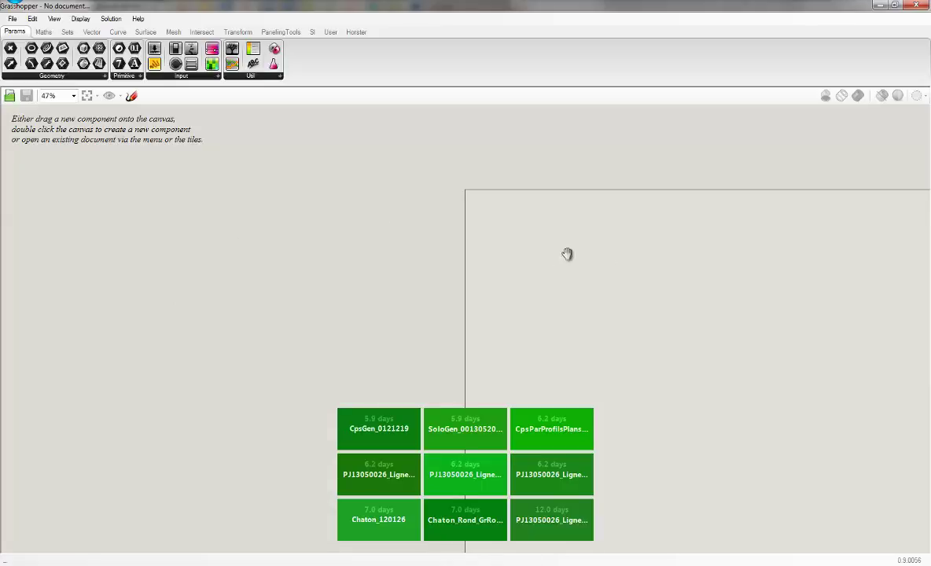
scroll(392, 261, up, 3)
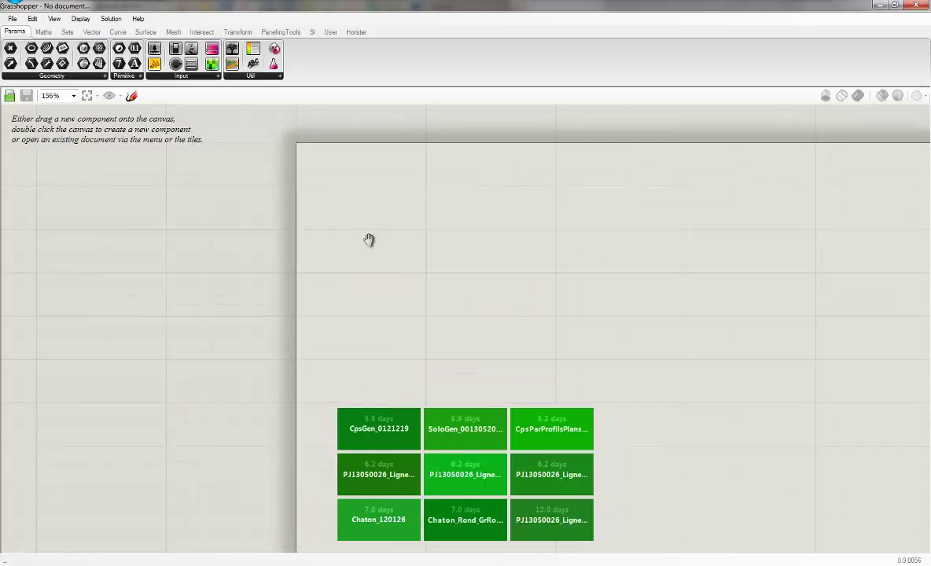
right_drag(368, 240, 212, 314)
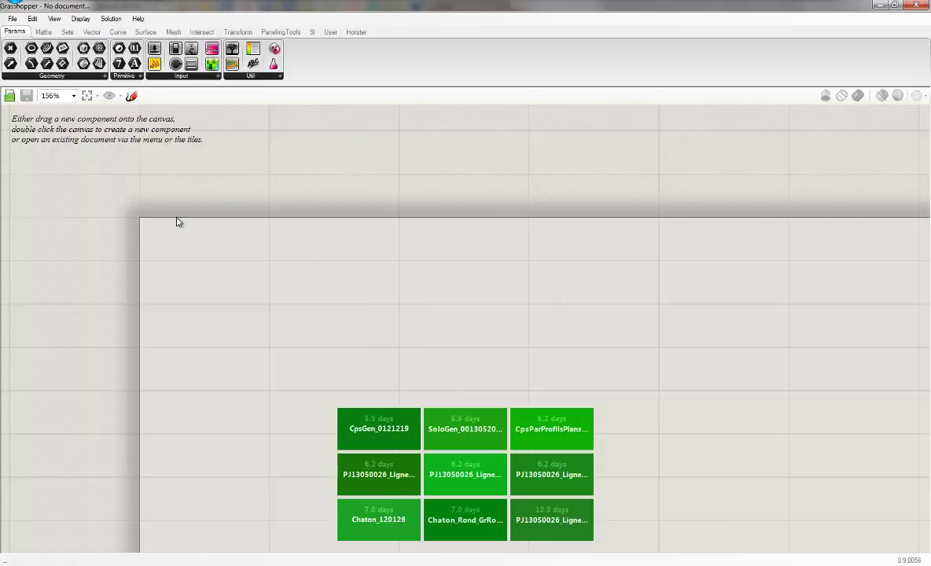
- Look through the component categories, including Maths, Sets, Vector, Curve, Params, Transform, PanelingTools, SI, User and Horster
click(43, 31)
click(68, 32)
click(91, 32)
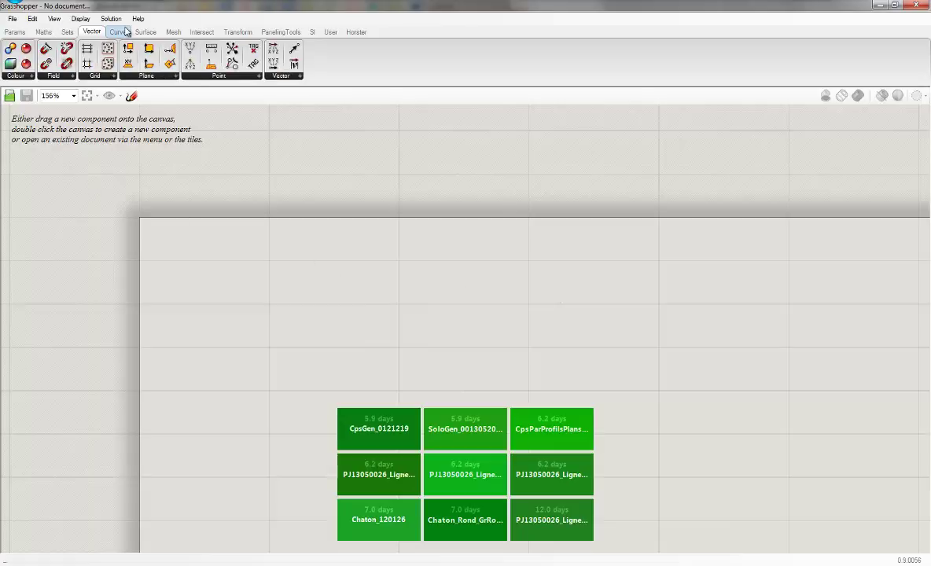
click(123, 31)
click(10, 33)
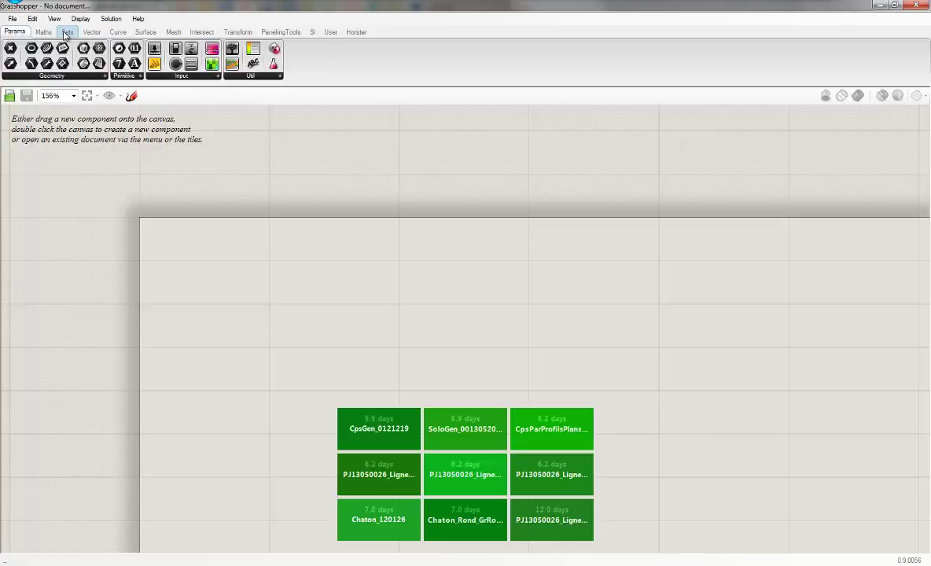
click(244, 33)
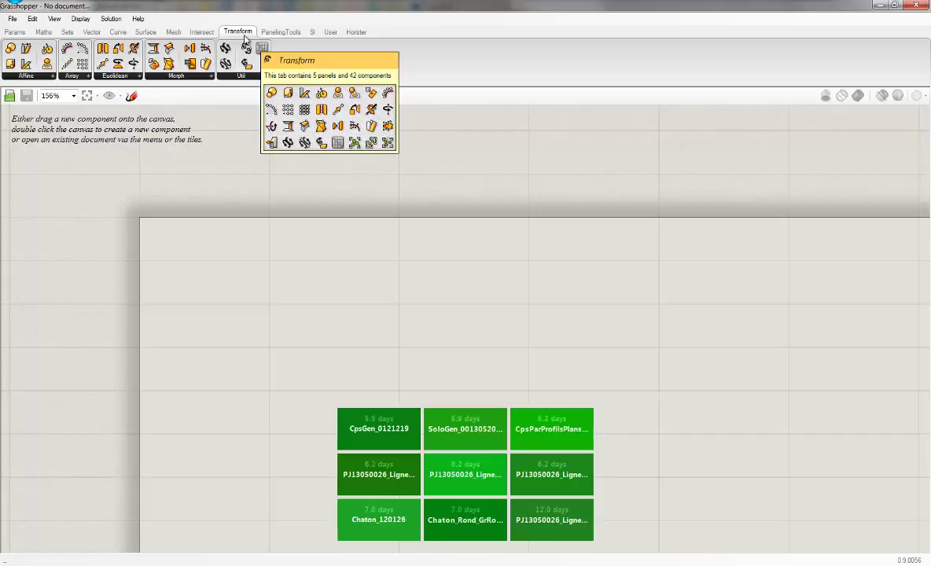
click(281, 31)
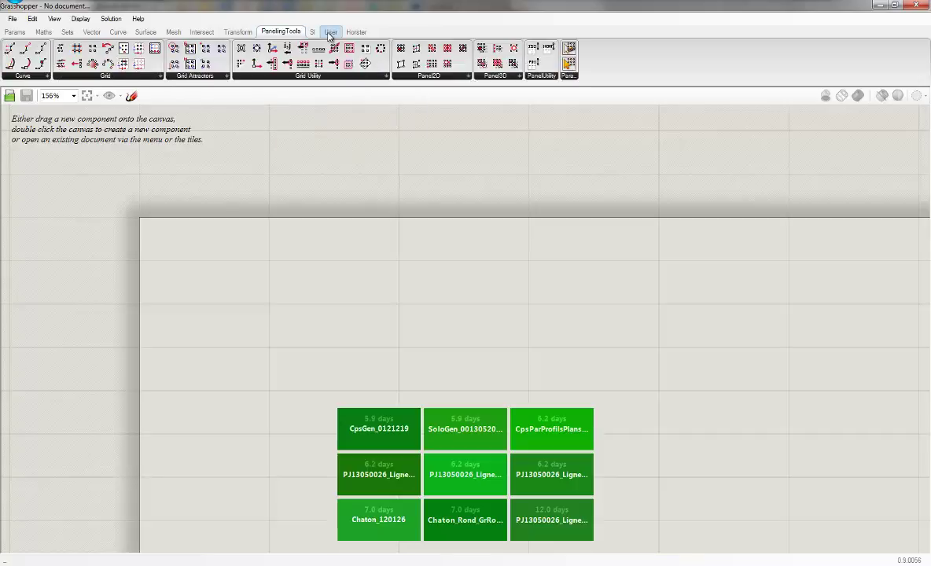
click(312, 32)
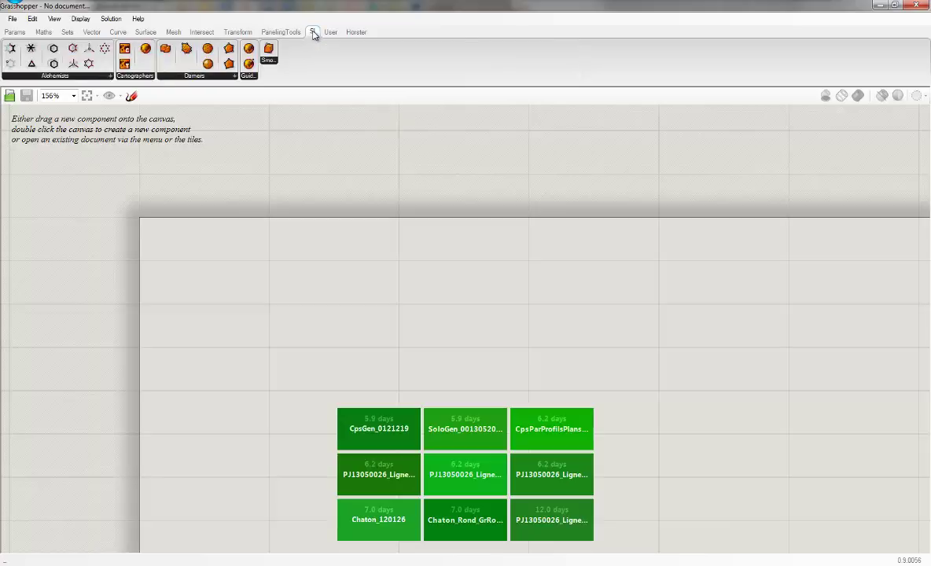
click(334, 35)
click(347, 34)
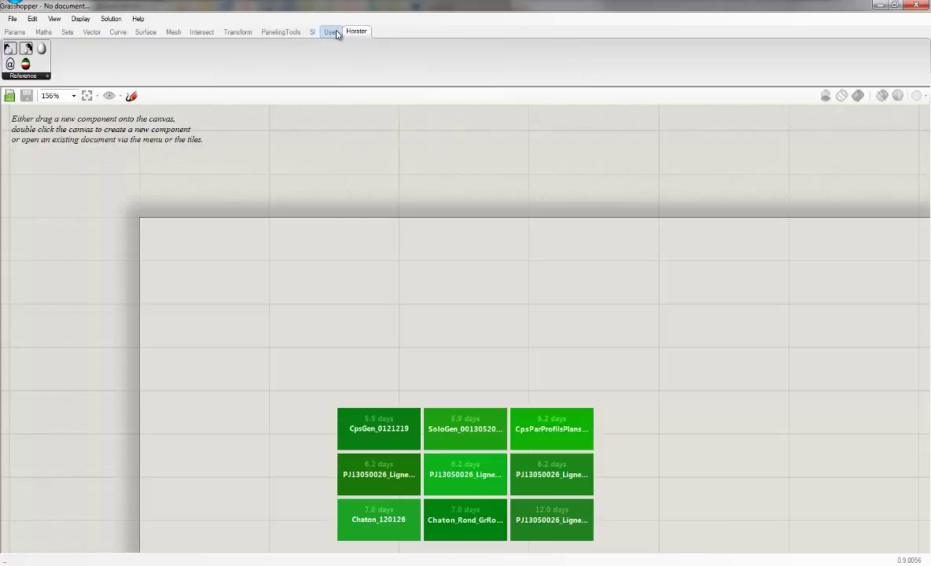
click(331, 33)
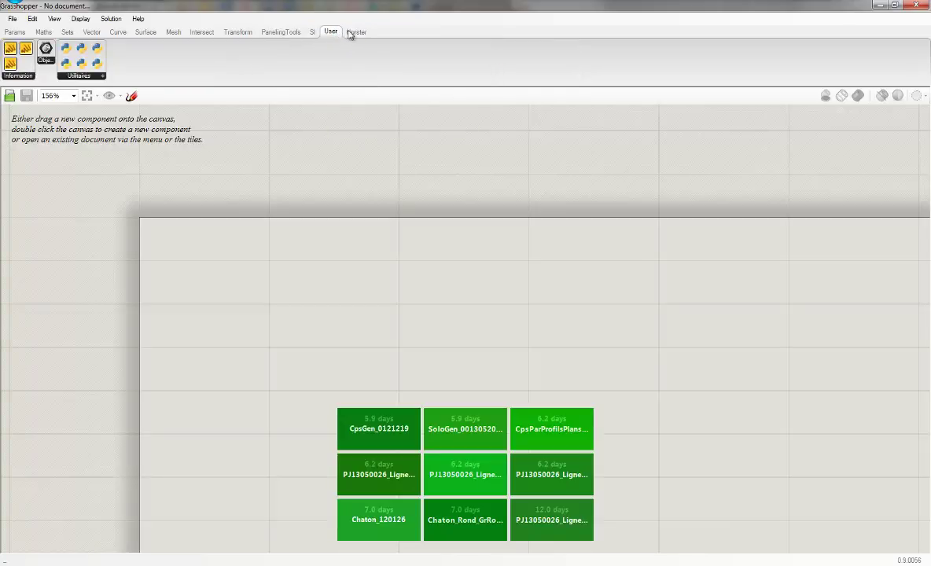
click(354, 32)
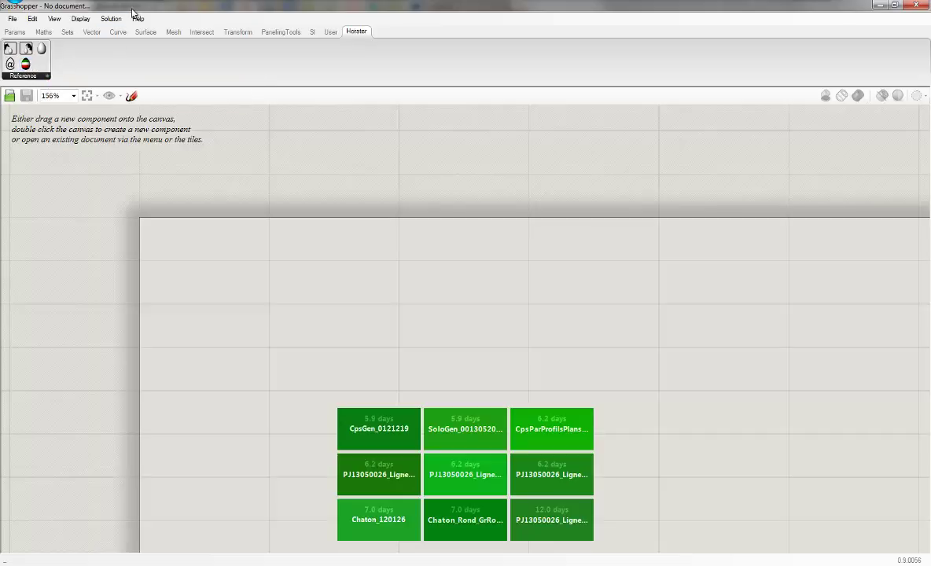
- Restore Grasshopper to a floating window over Rhino and display Rhino's layer list
drag(123, 7, 444, 244)
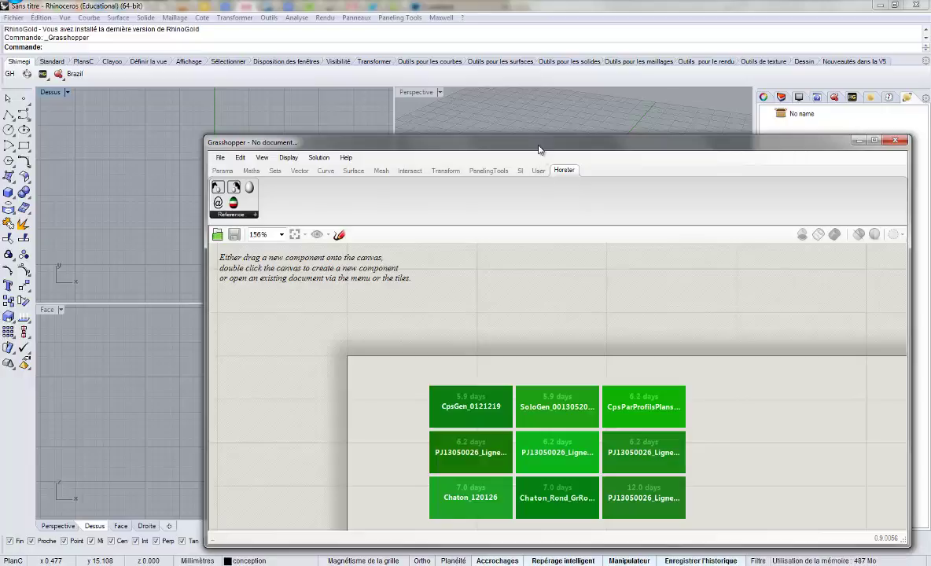
click(783, 100)
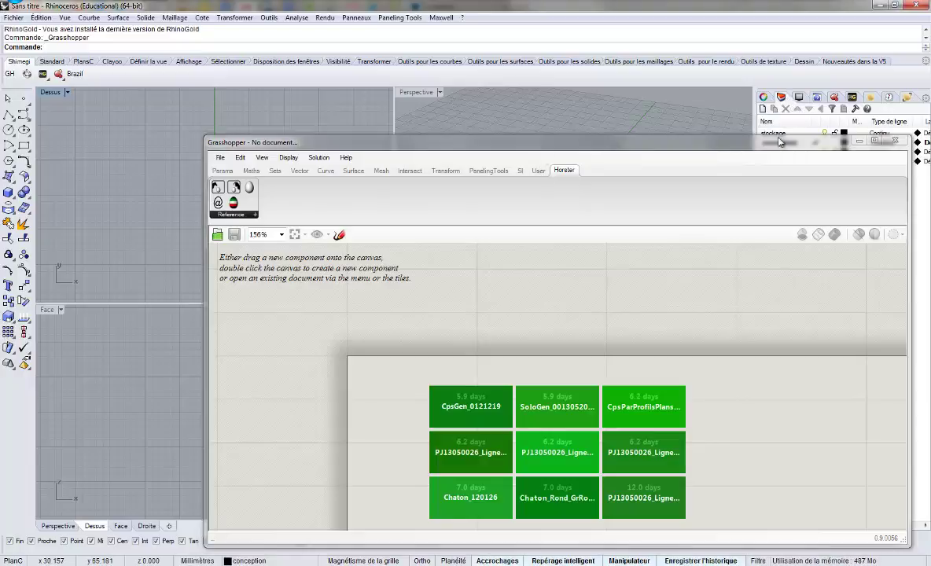
drag(715, 141, 705, 216)
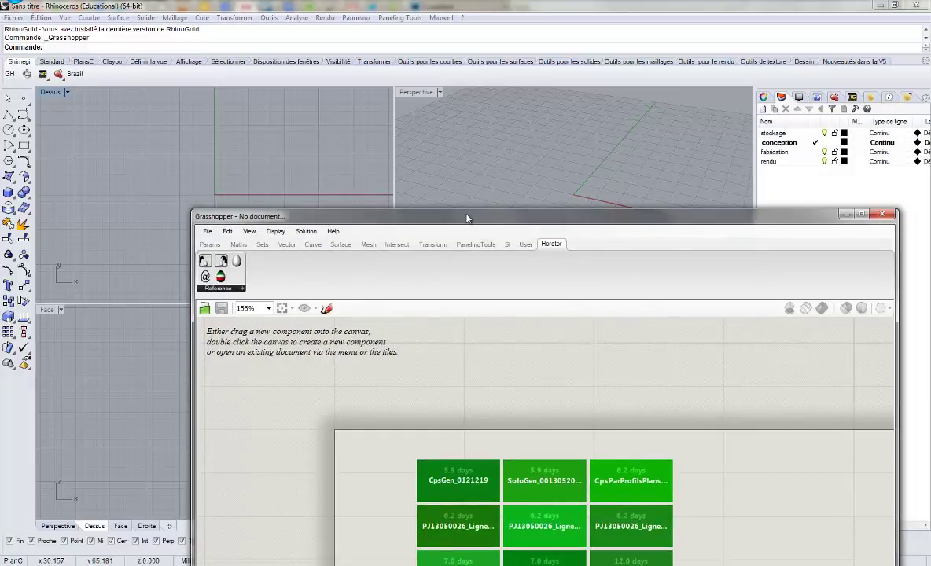
drag(435, 212, 377, 134)
- Show the User components and make the Grasshopper window narrower and taller
click(469, 166)
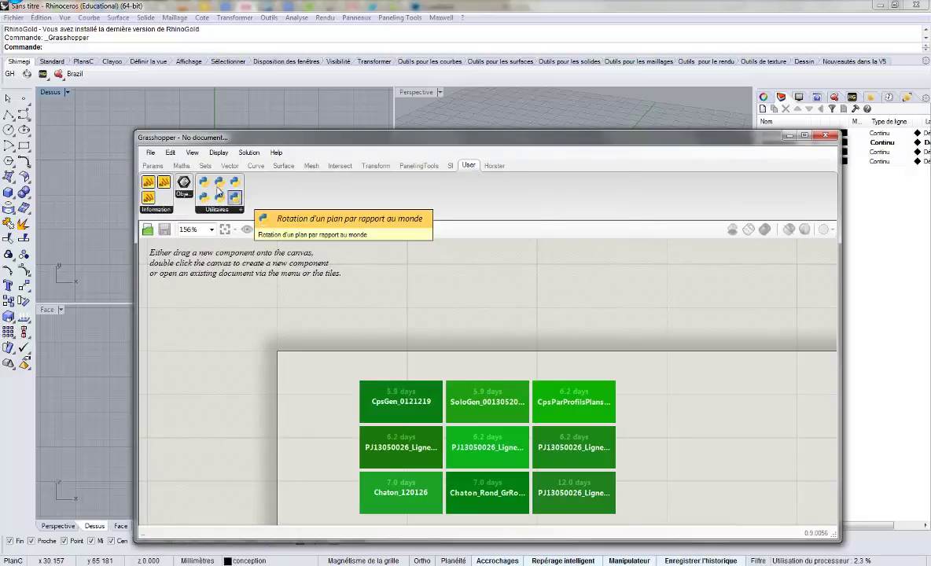
drag(162, 151, 267, 154)
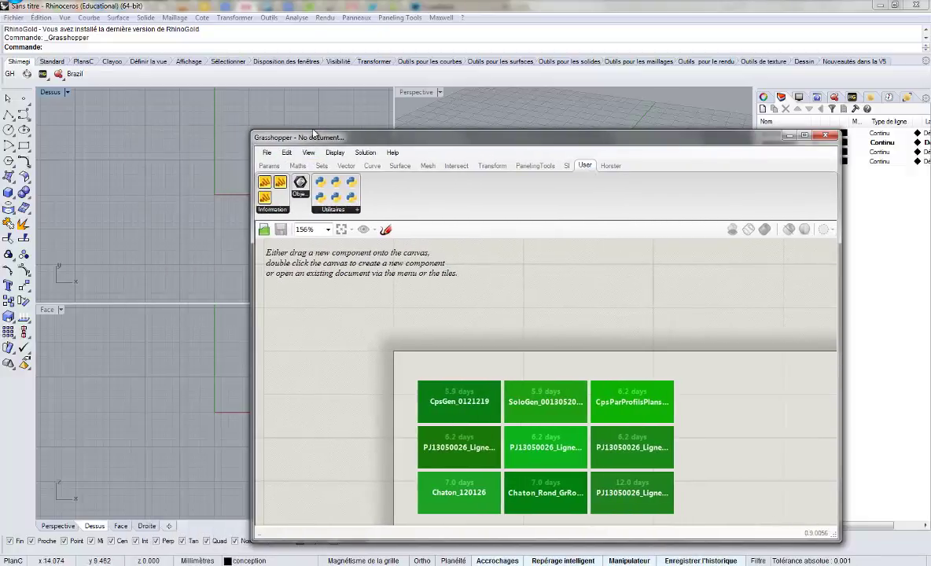
drag(312, 130, 298, 49)
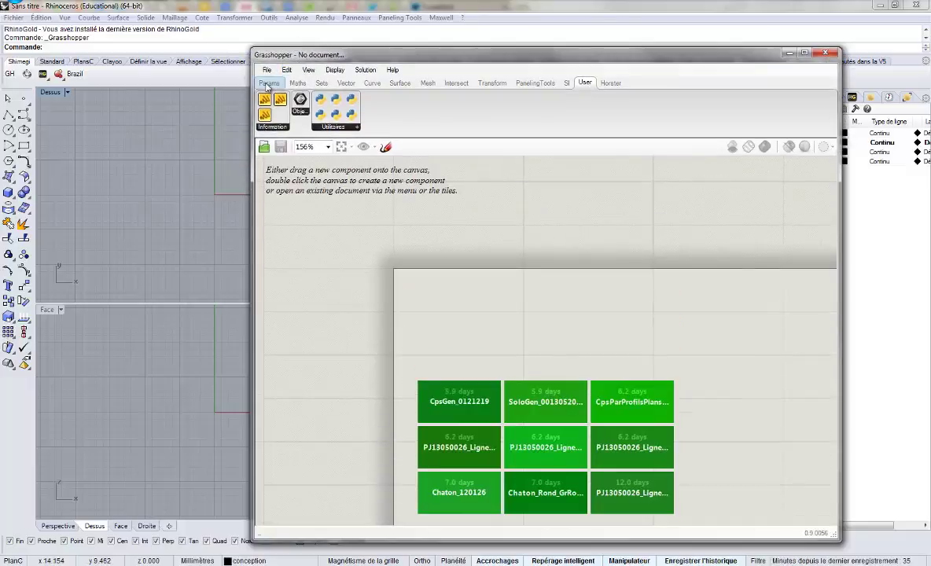
- Place a Brep geometry parameter on the Grasshopper canvas, just inside the upper-left corner of the page
click(269, 83)
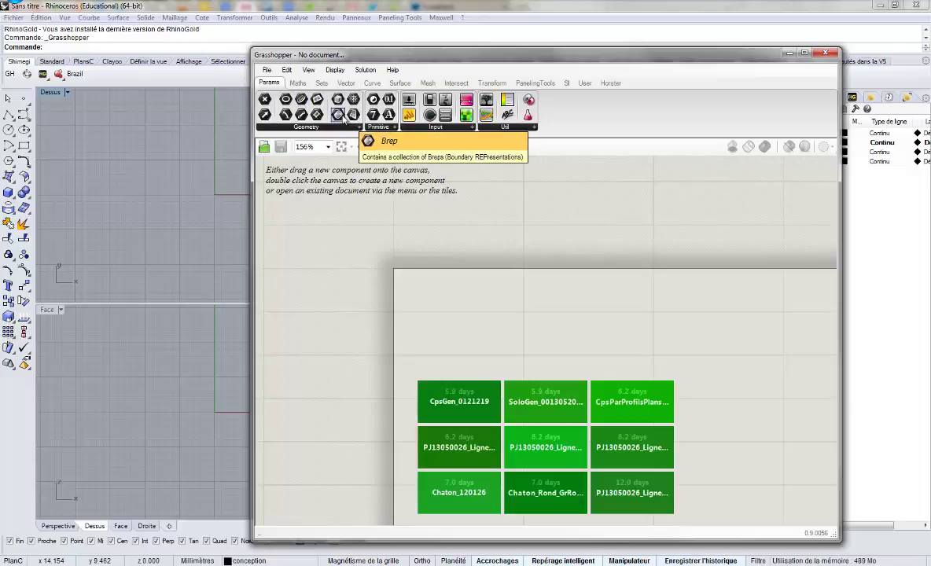
drag(344, 118, 524, 307)
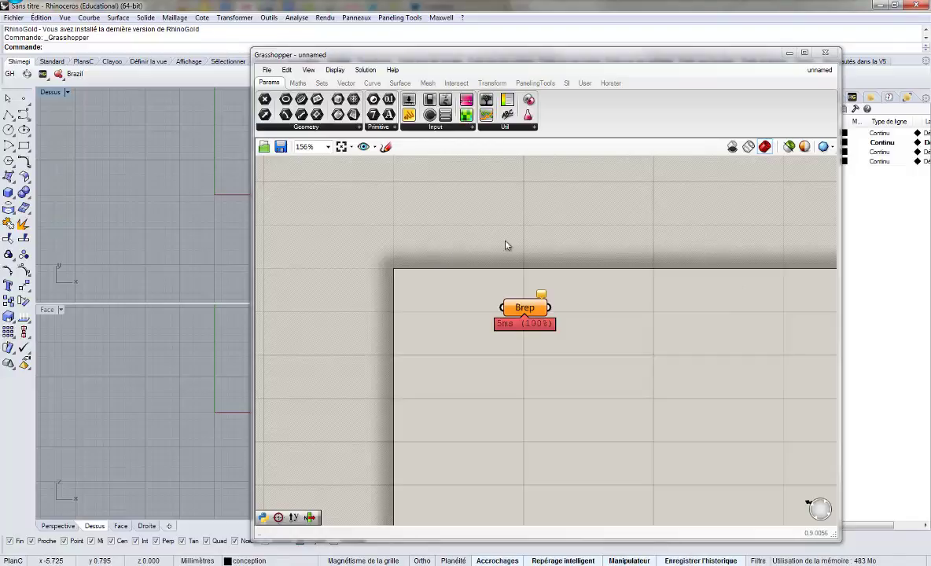
drag(521, 316, 538, 312)
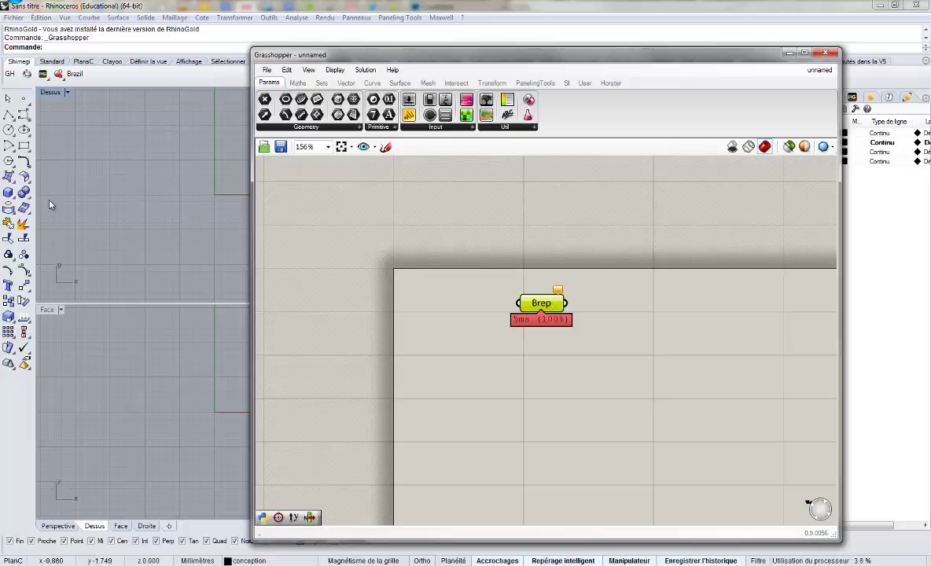
- Draw a solid box in Rhino, placing its base corners in the Dessus viewport and setting its height
click(8, 193)
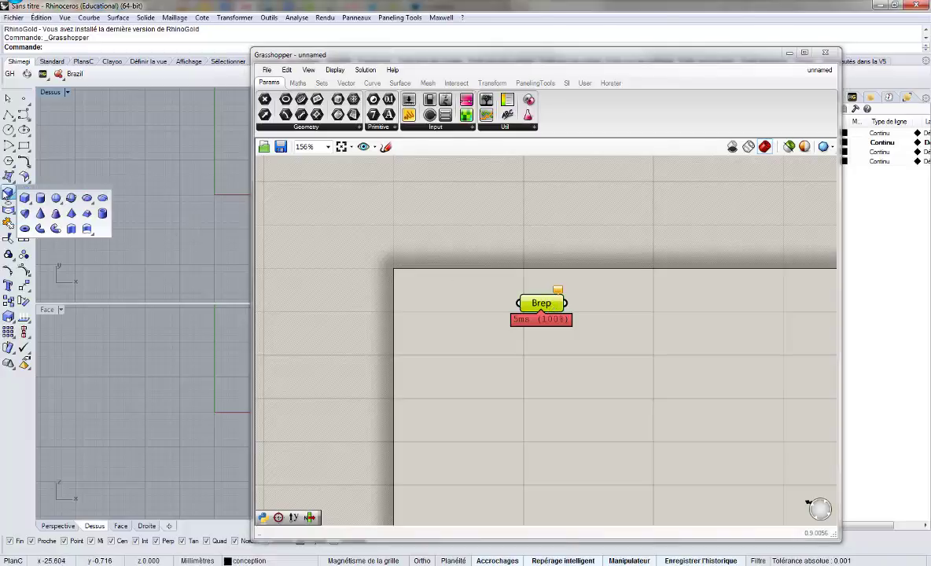
click(605, 290)
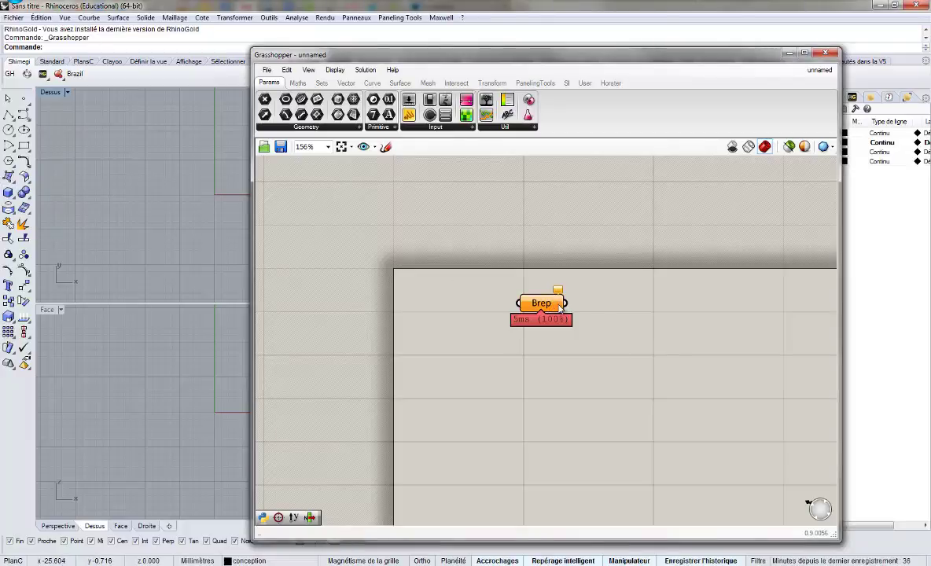
mouse_move(560, 292)
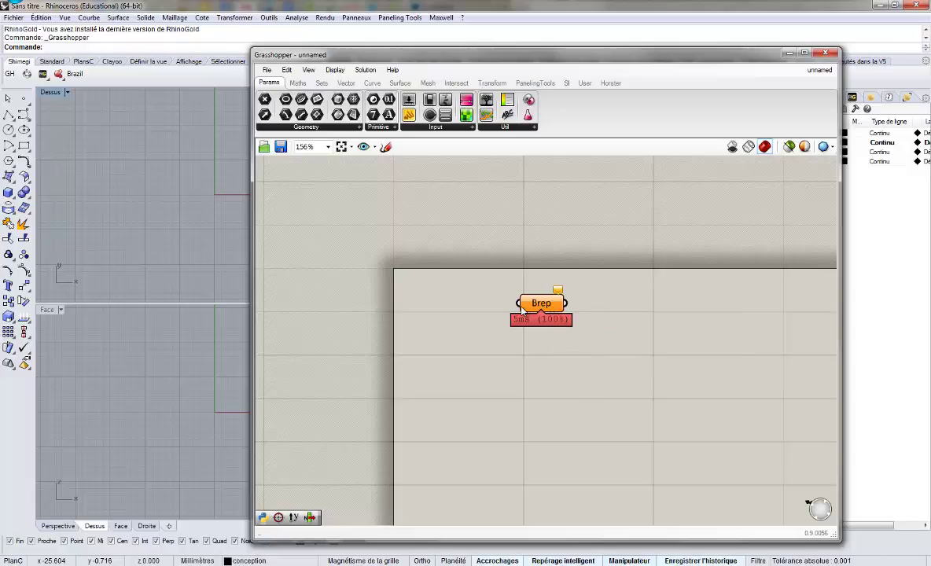
click(8, 191)
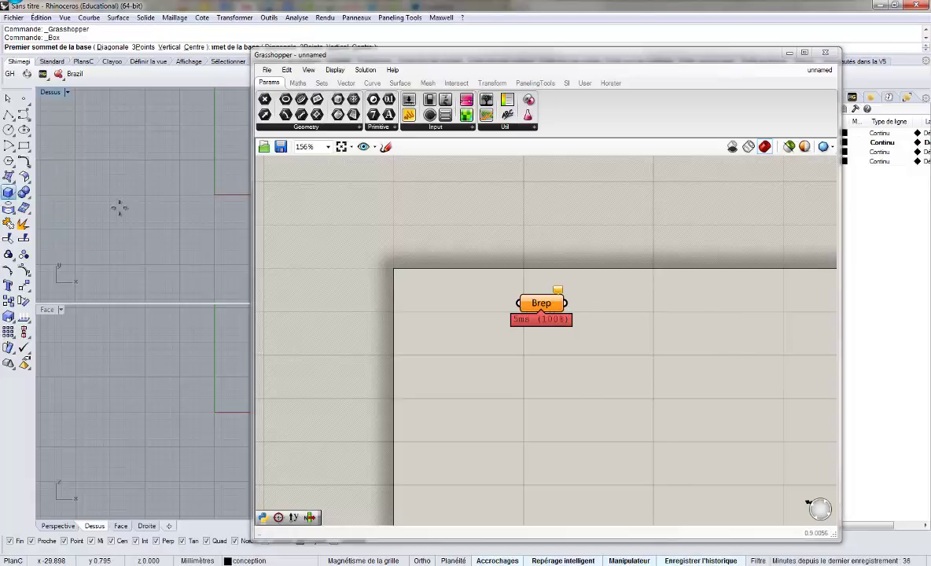
click(135, 213)
click(214, 353)
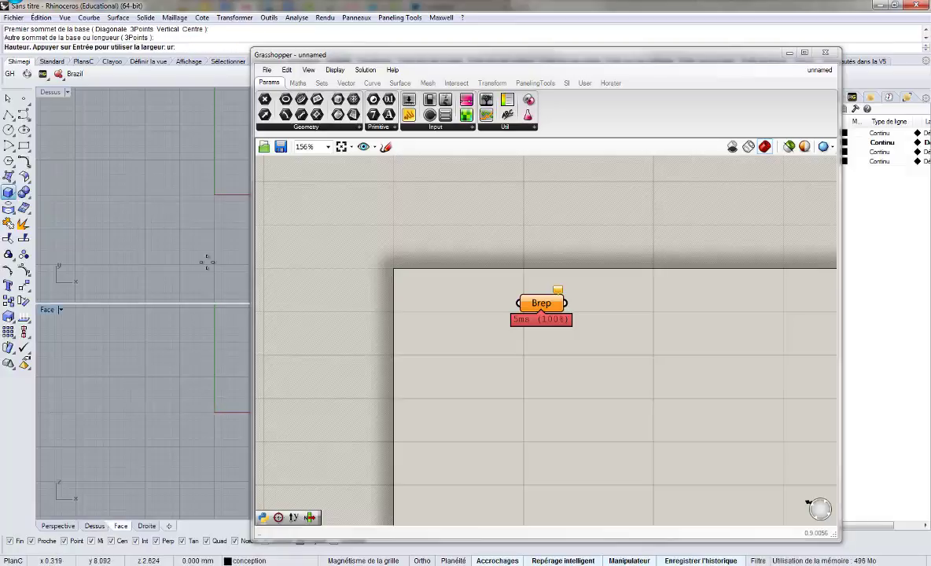
click(193, 172)
click(206, 172)
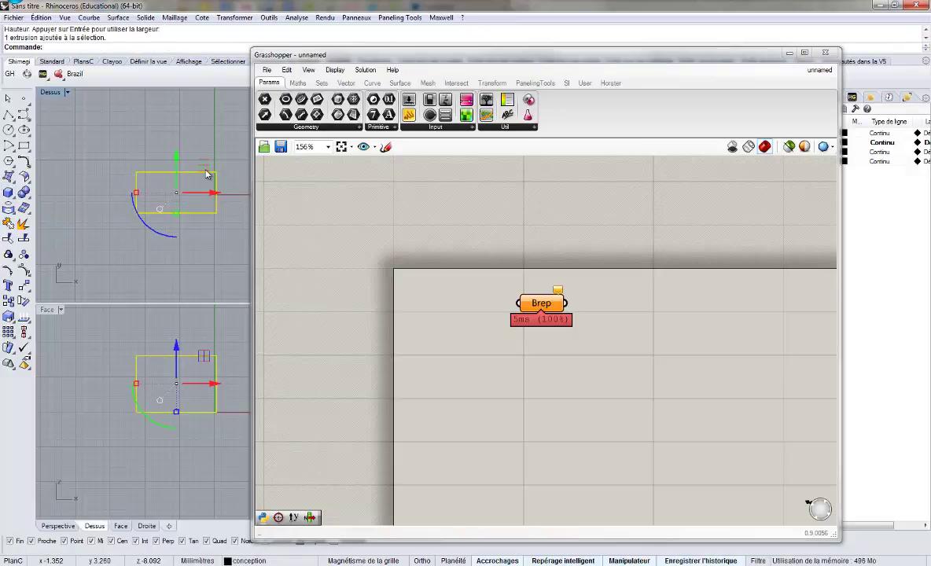
- Reference the Rhino box in the Brep parameter with Set one Brep, and shift the box slightly in the Dessus viewport
right_click(527, 304)
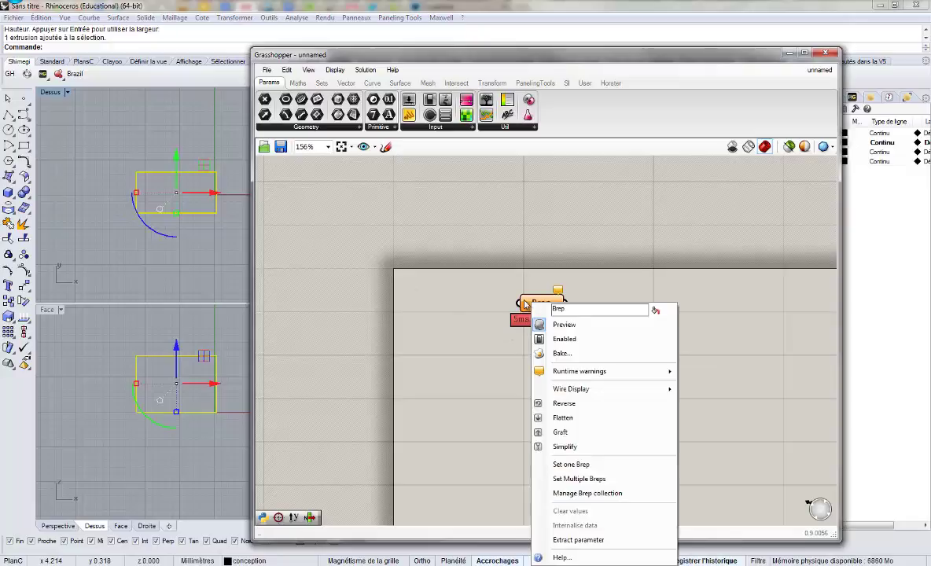
click(580, 467)
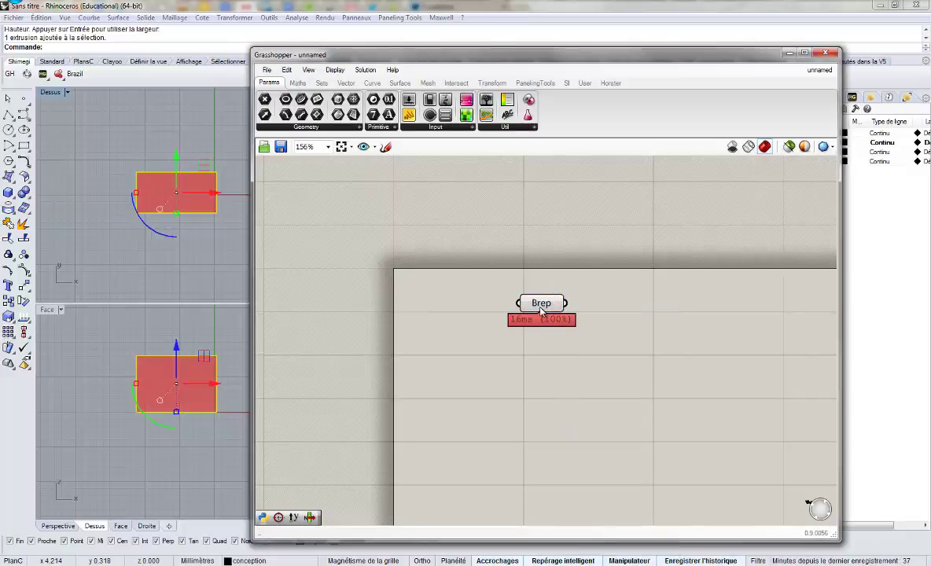
click(226, 247)
click(136, 172)
mouse_move(136, 172)
mouse_down()
mouse_move(223, 248)
mouse_move(137, 166)
mouse_up()
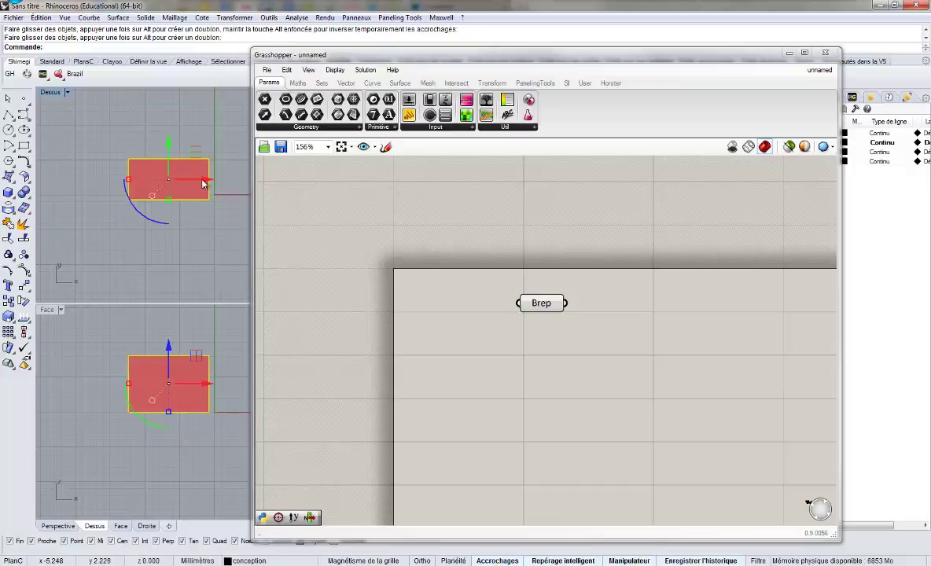
- Maximize Rhino's Perspective viewport and arrange the Grasshopper window so the box is visible beside it, with nothing selected
drag(324, 57, 542, 132)
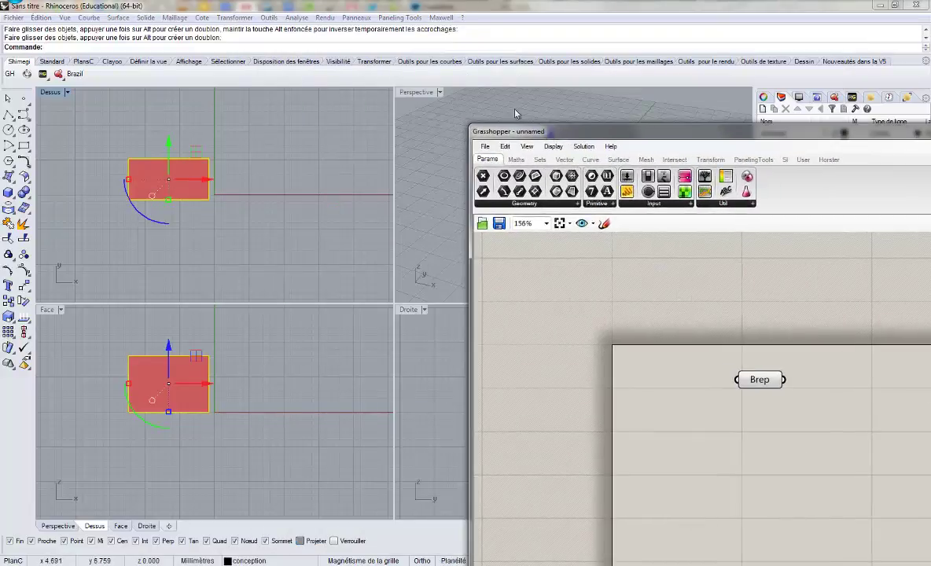
double_click(409, 92)
right_drag(386, 320, 236, 259)
drag(509, 122, 360, 61)
right_drag(174, 280, 206, 279)
key(Escape)
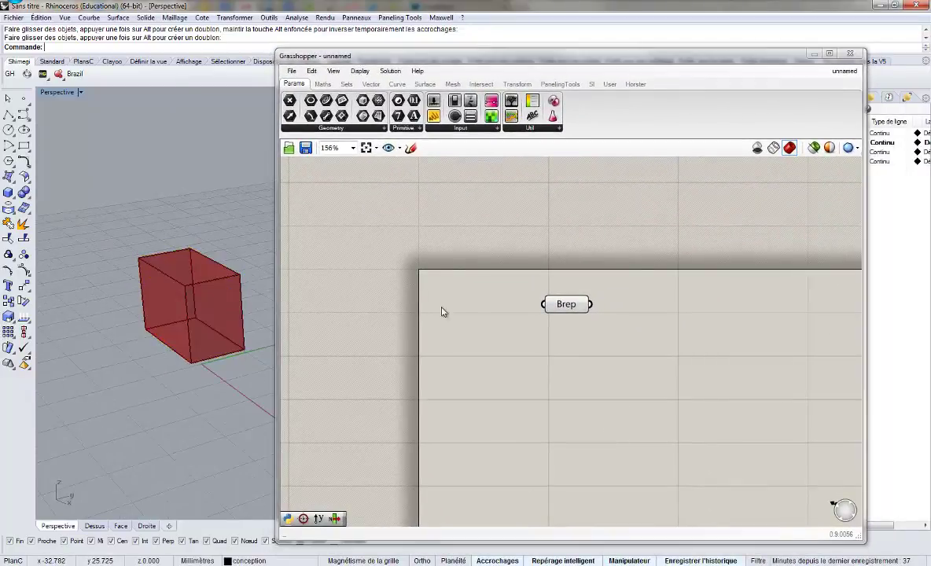
- Try deleting the referenced box in Rhino to test its link to the Brep parameter, and undo the deletion
click(559, 306)
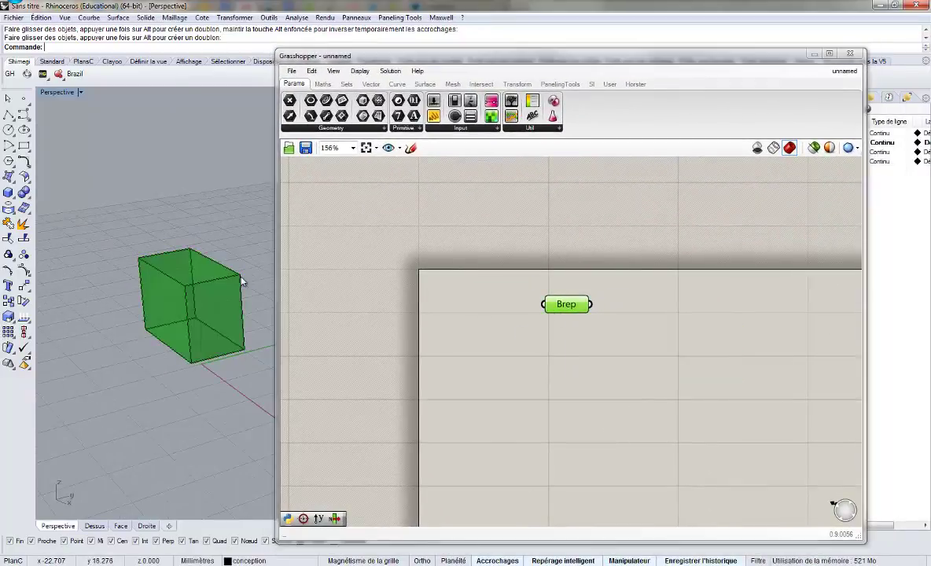
drag(220, 260, 163, 383)
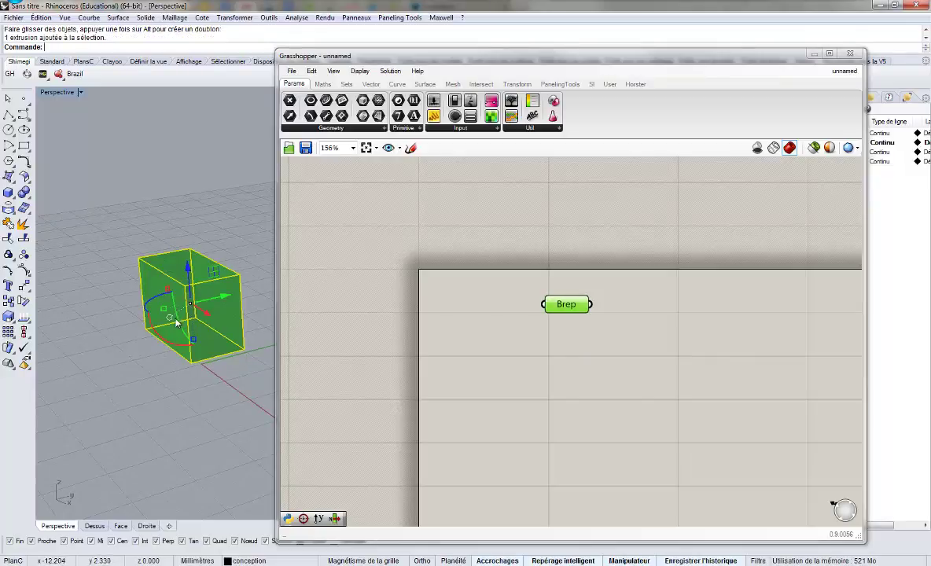
key(Delete)
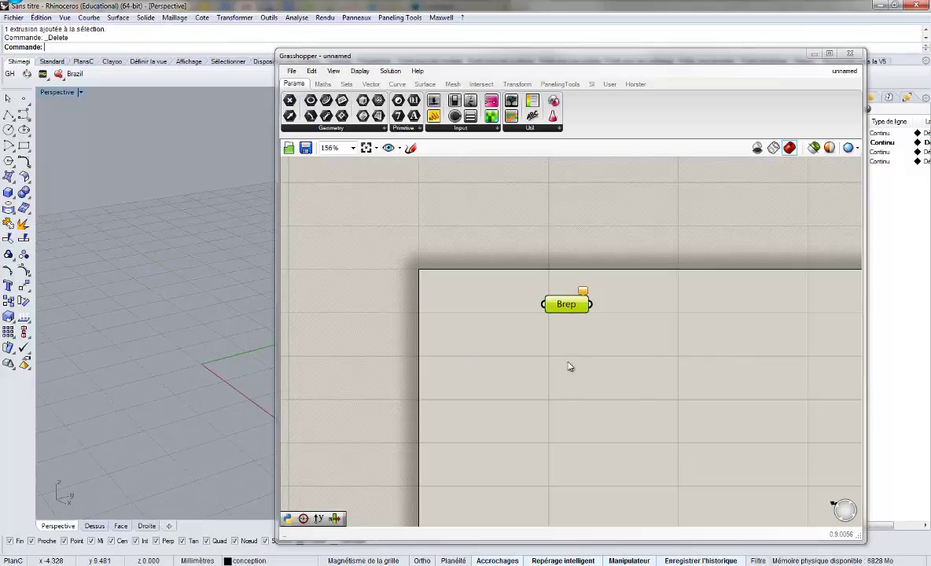
click(571, 321)
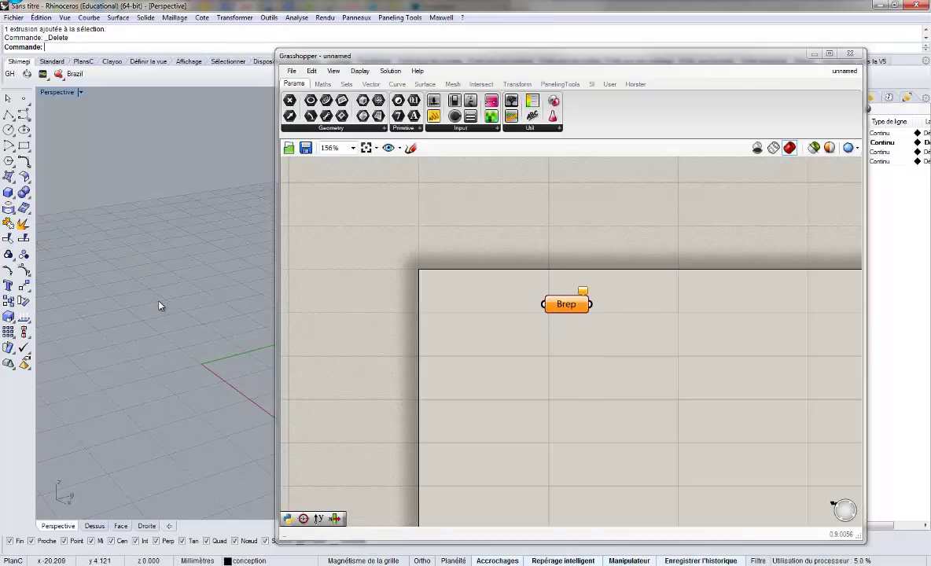
key(ctrl+z)
click(259, 292)
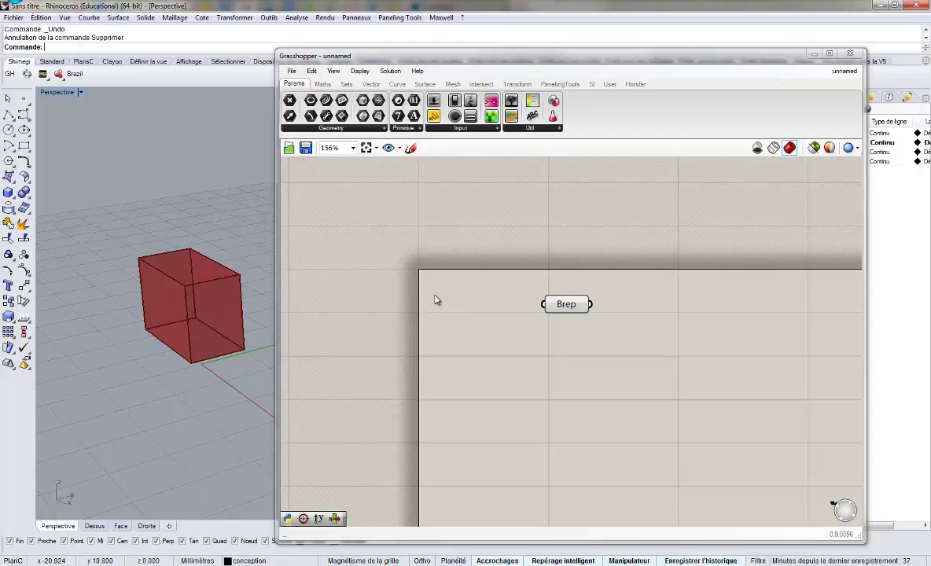
- Internalise the box data in the Brep parameter and delete the original box from Rhino
drag(92, 180, 266, 408)
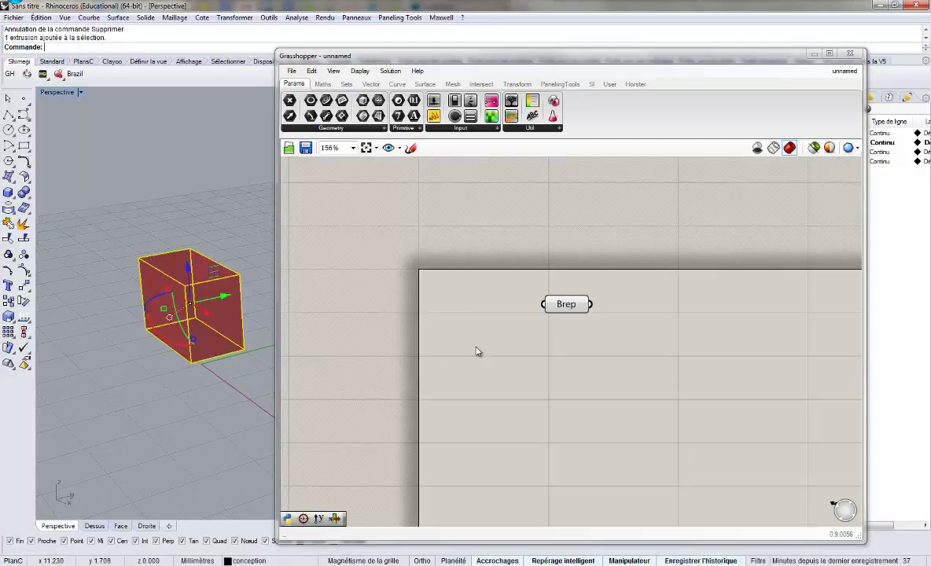
right_click(548, 311)
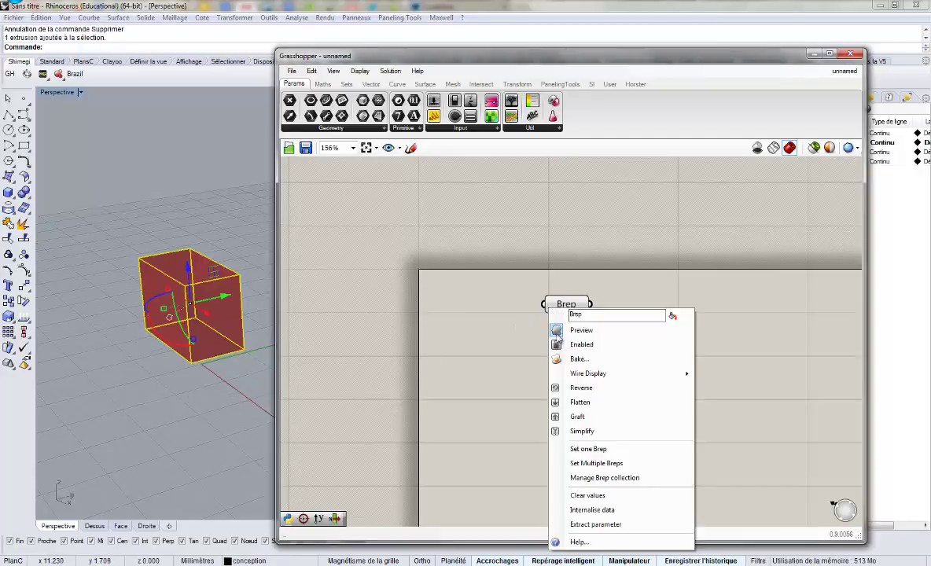
click(617, 510)
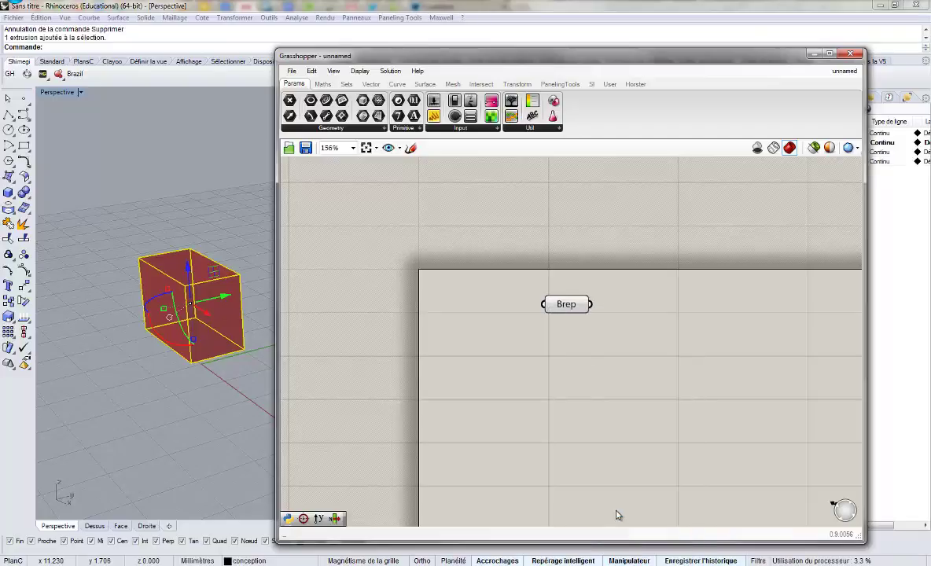
click(204, 401)
click(189, 291)
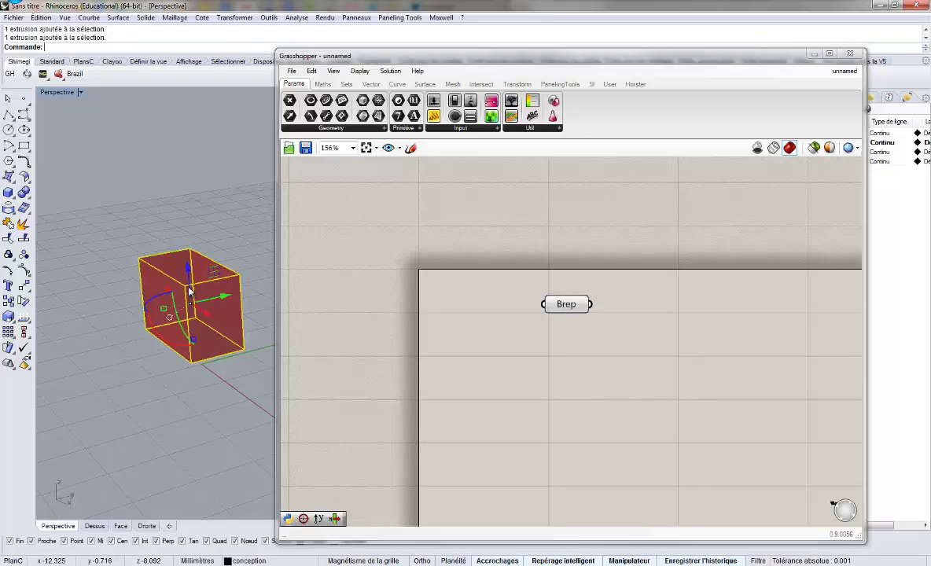
key(Delete)
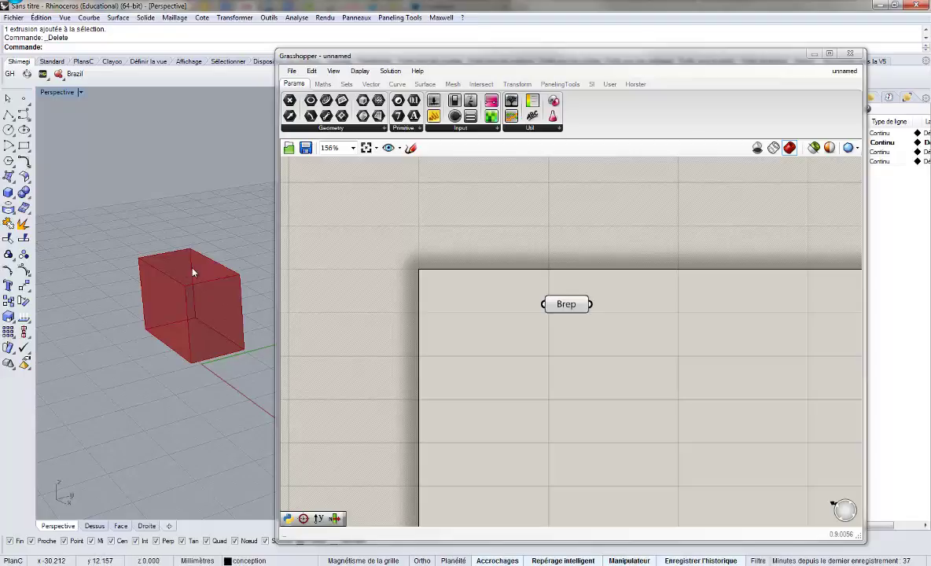
- Select the Brep parameter and examine it up close on the canvas together with its preview in Rhino
click(529, 308)
scroll(472, 310, up, 5)
right_drag(466, 290, 509, 318)
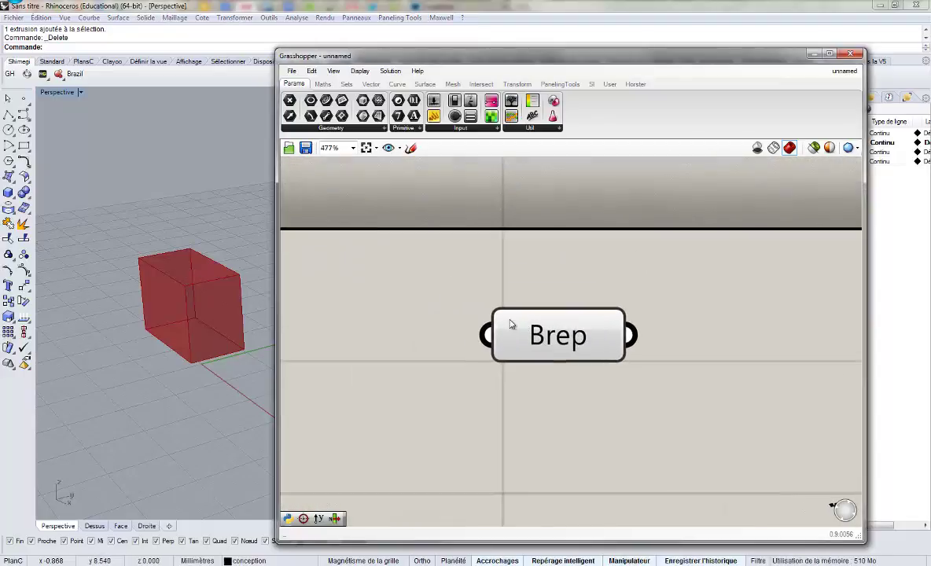
scroll(520, 329, up, 3)
click(520, 329)
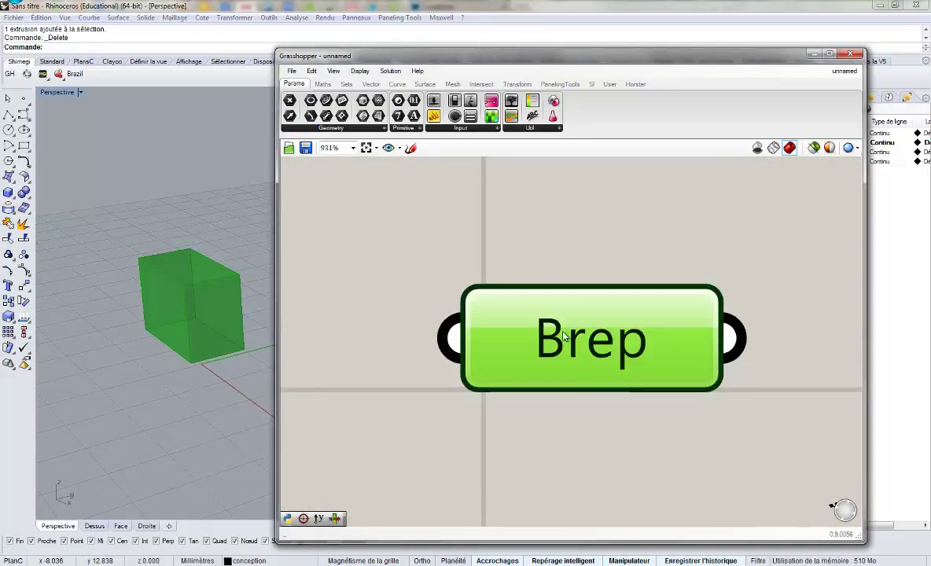
scroll(440, 319, down, 2)
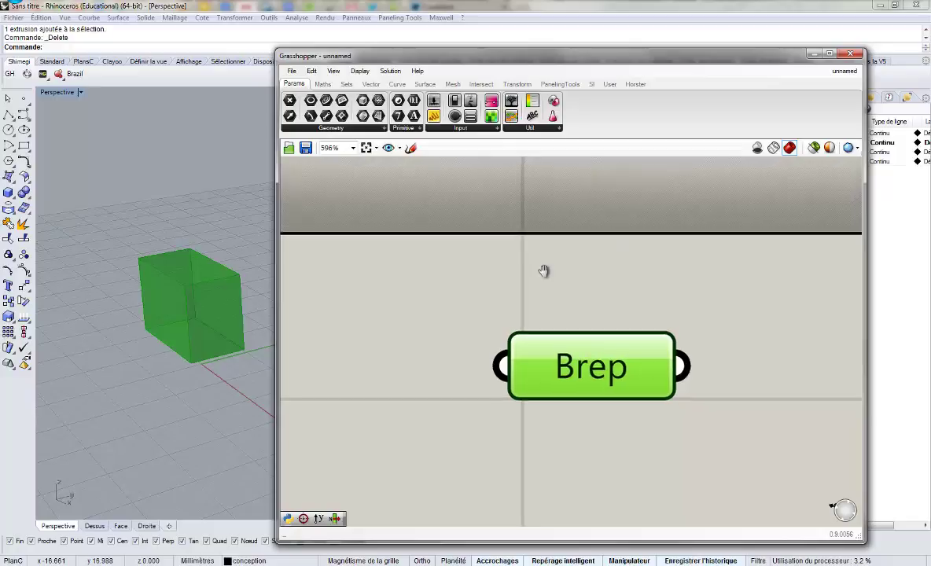
scroll(507, 255, down, 3)
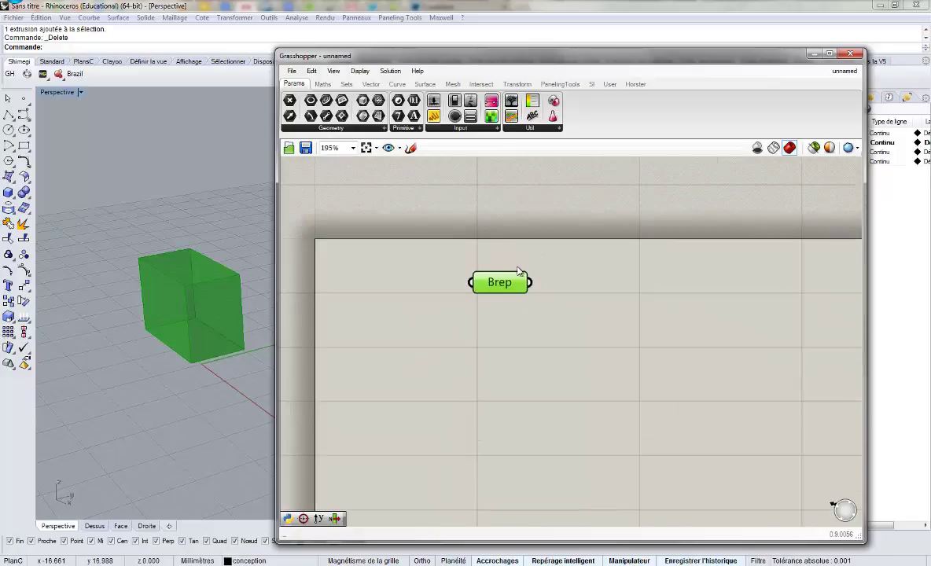
scroll(472, 256, down, 1)
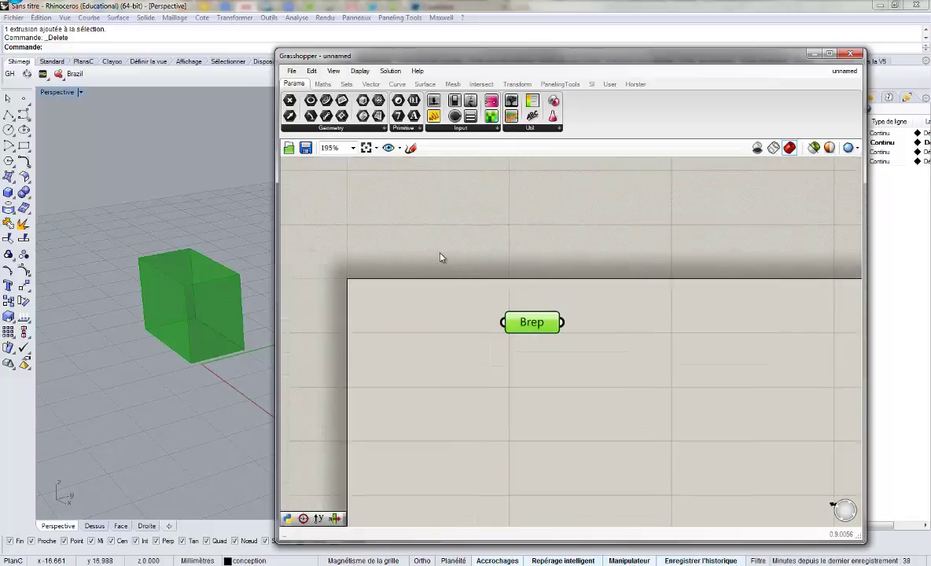
scroll(460, 250, down, 1)
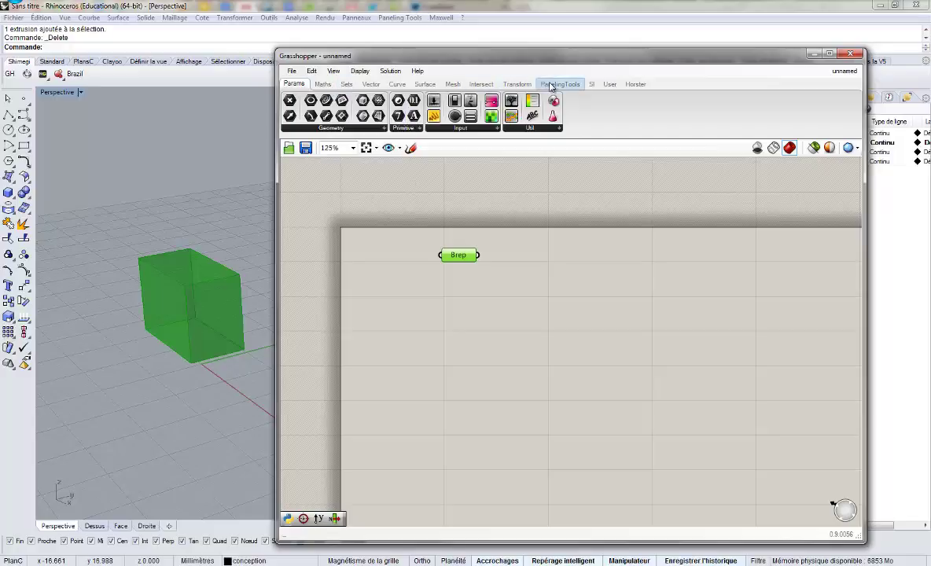
- Add an Affine Scale component below and beyond the Brep parameter, and connect the Brep output to its geometry input (G)
click(509, 85)
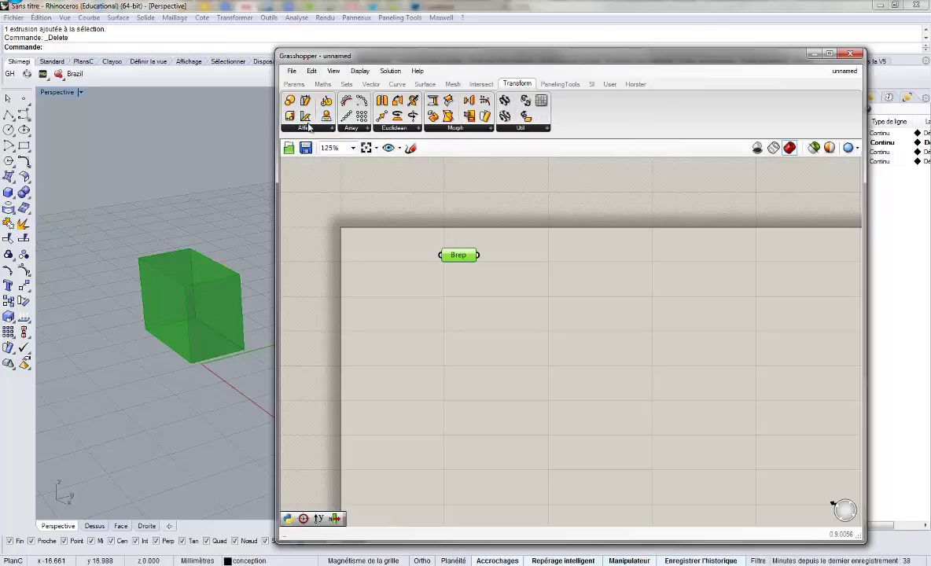
drag(289, 116, 539, 280)
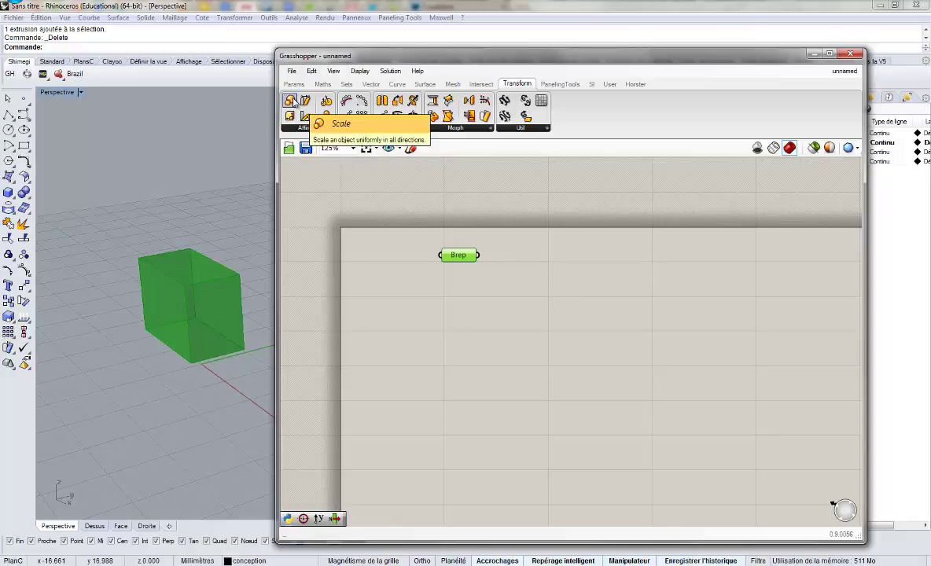
drag(289, 101, 571, 312)
right_drag(533, 283, 477, 237)
scroll(475, 239, up, 3)
drag(443, 217, 563, 297)
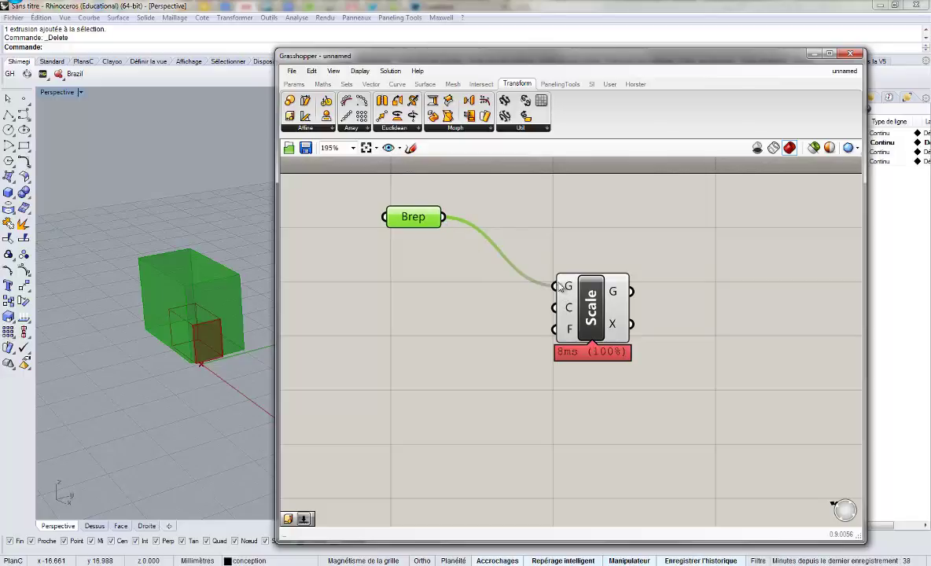
- Examine the Scale component's geometry, center and factor inputs and compare the scaled preview with the original box
mouse_move(574, 293)
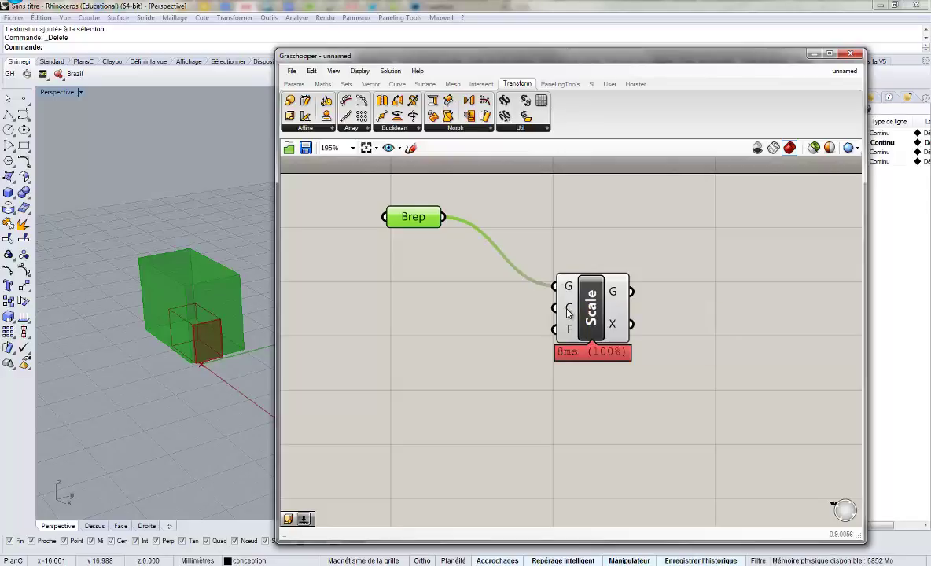
mouse_move(568, 312)
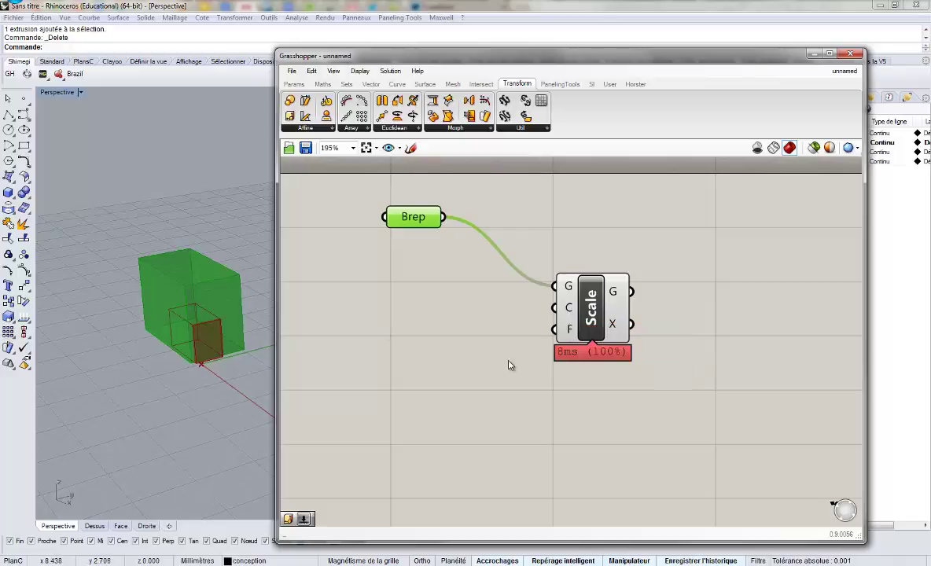
mouse_move(575, 333)
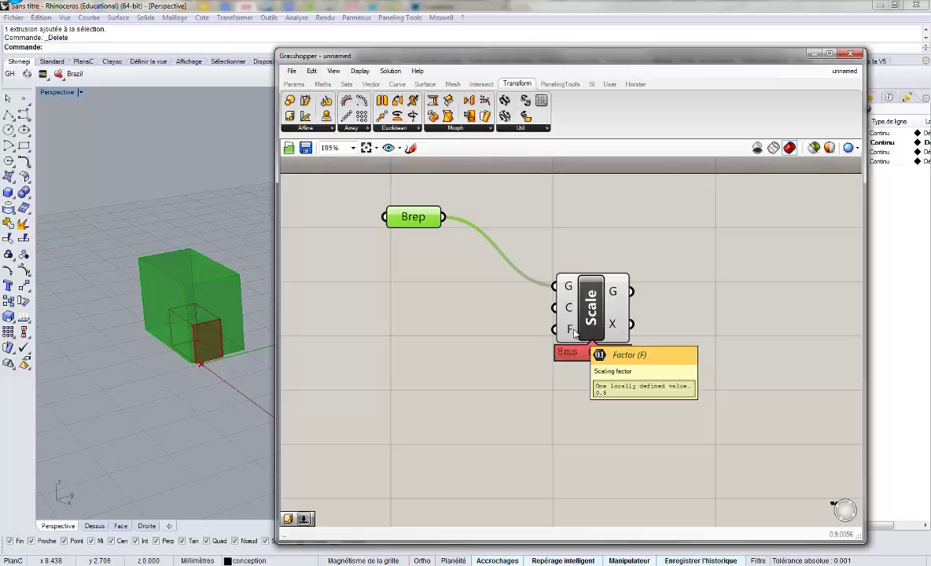
mouse_move(147, 306)
right_down()
mouse_move(185, 306)
mouse_move(157, 301)
right_up()
mouse_move(568, 331)
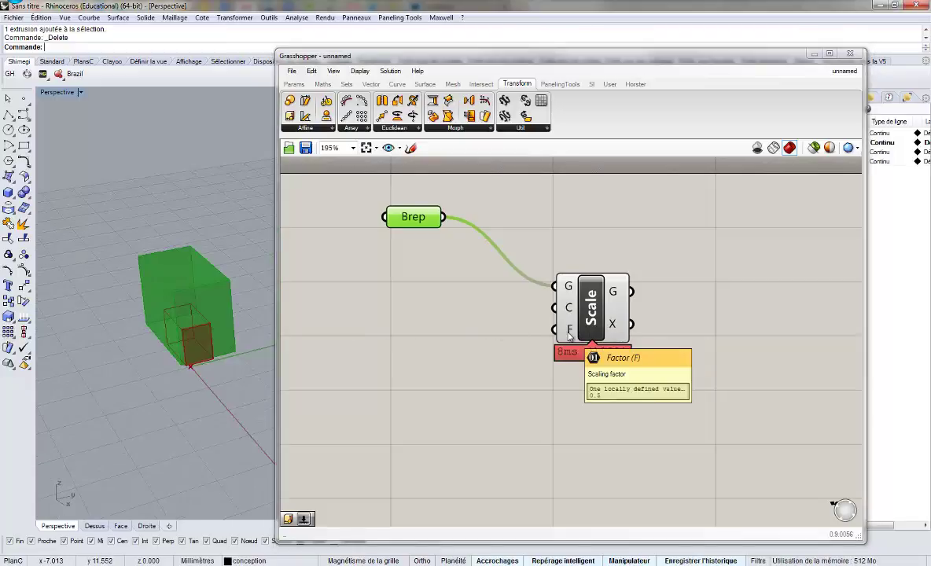
- Add a number slider below the Brep parameter, connect it to the Scale component's factor input (F), and set it to 0.291
click(293, 83)
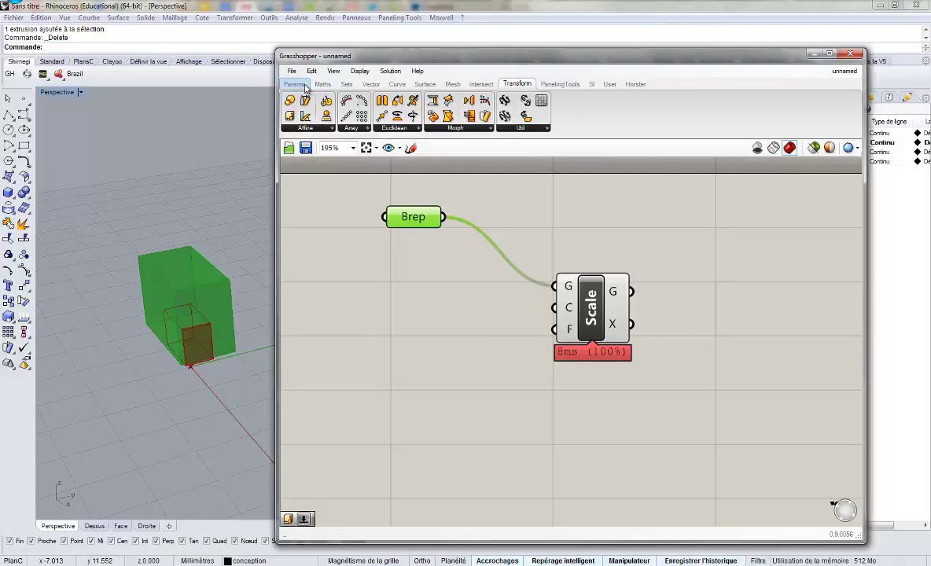
click(454, 116)
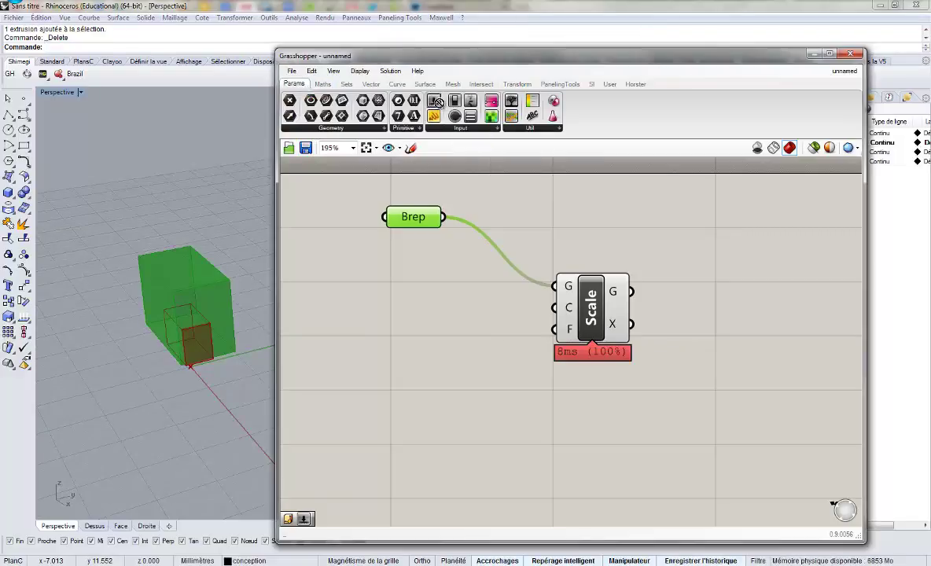
click(403, 330)
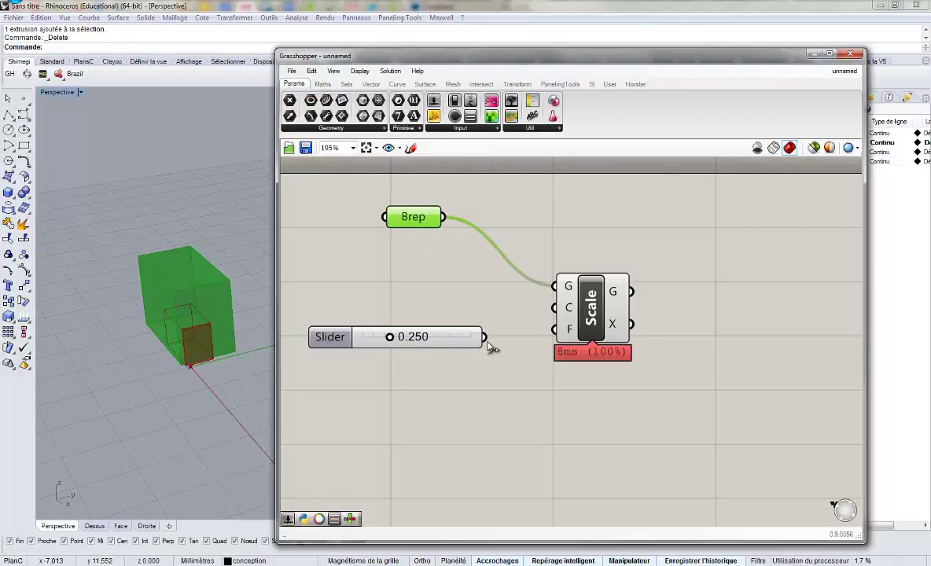
drag(484, 337, 546, 346)
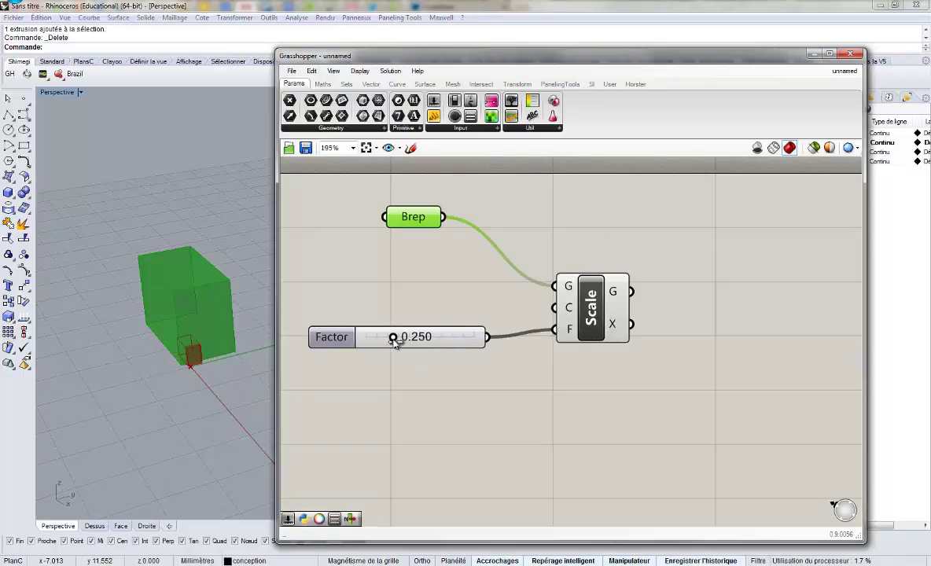
mouse_move(395, 336)
mouse_down()
mouse_move(481, 334)
mouse_move(397, 337)
mouse_up()
double_click(347, 338)
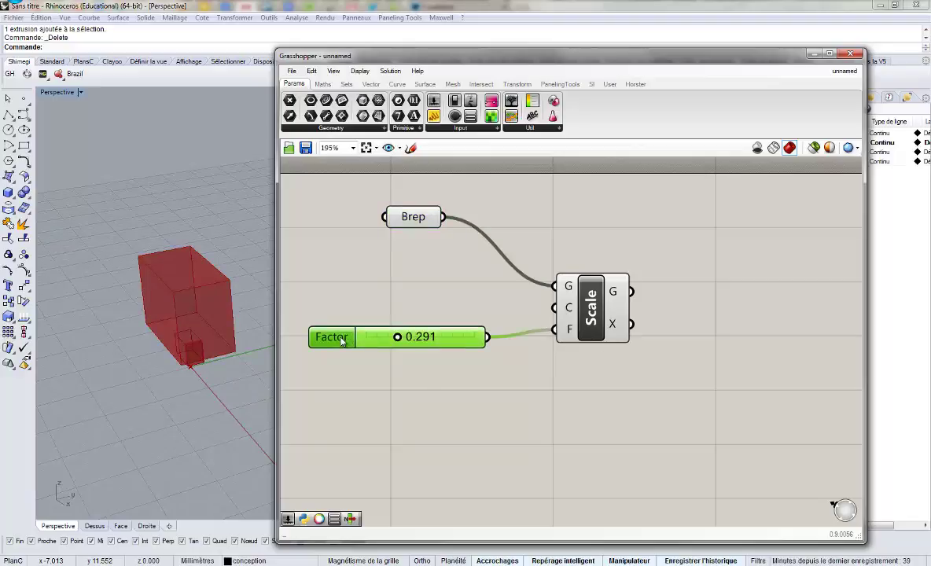
drag(372, 227, 670, 227)
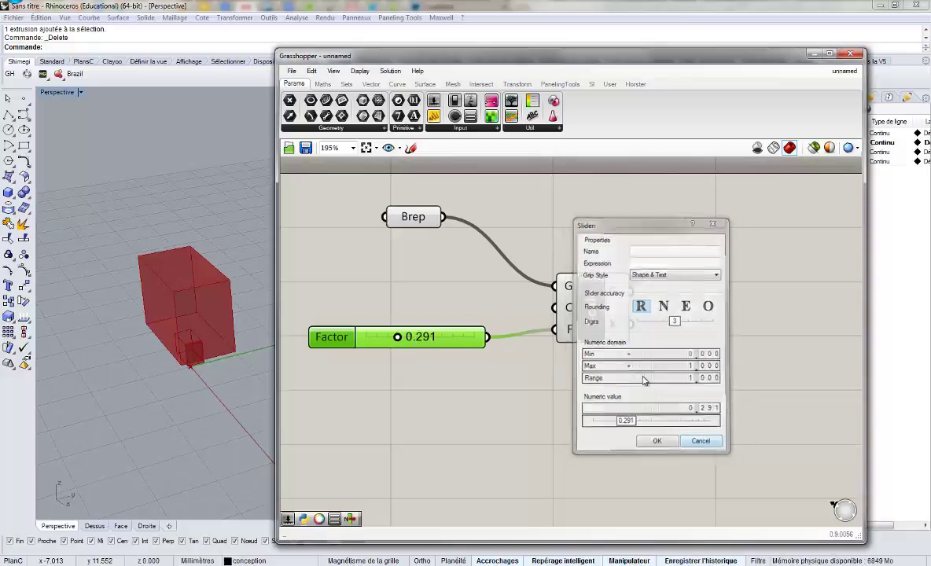
click(712, 442)
click(412, 221)
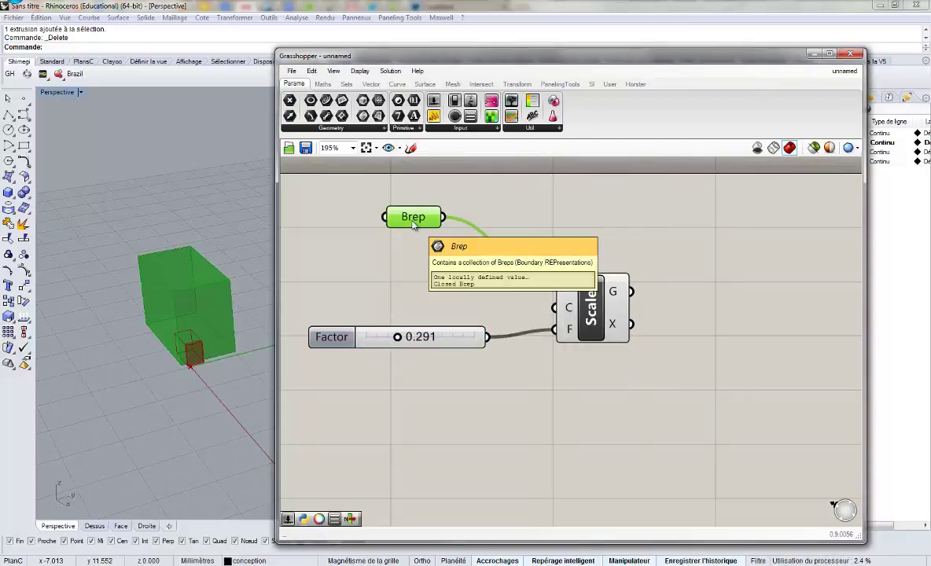
click(326, 339)
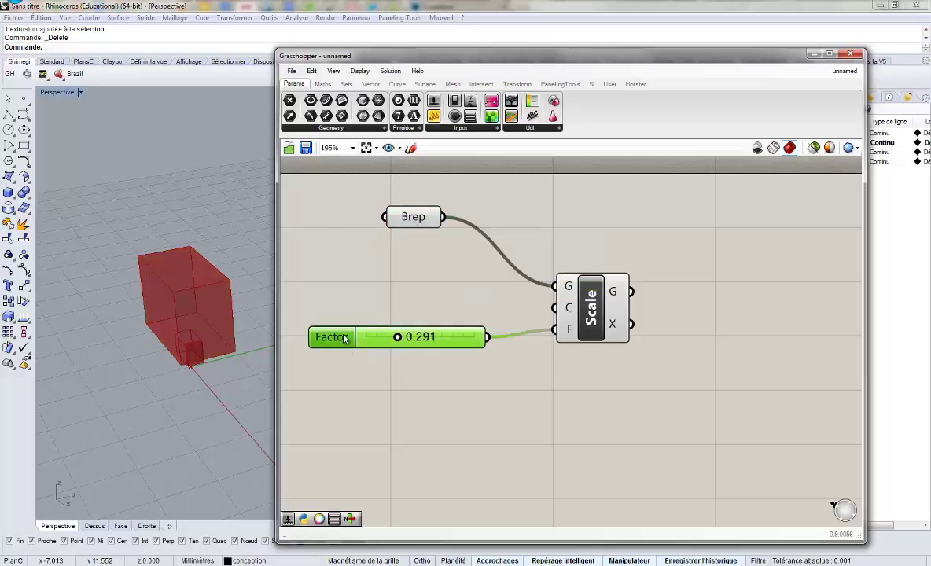
mouse_move(327, 338)
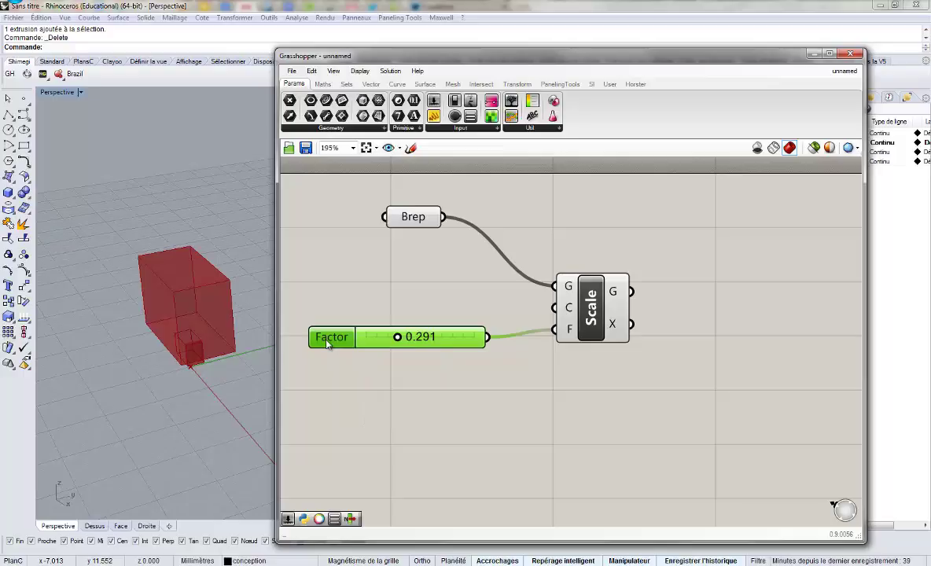
- Configure the Factor slider with one decimal digit and a maximum of 10, and set its value to 2.0
double_click(328, 344)
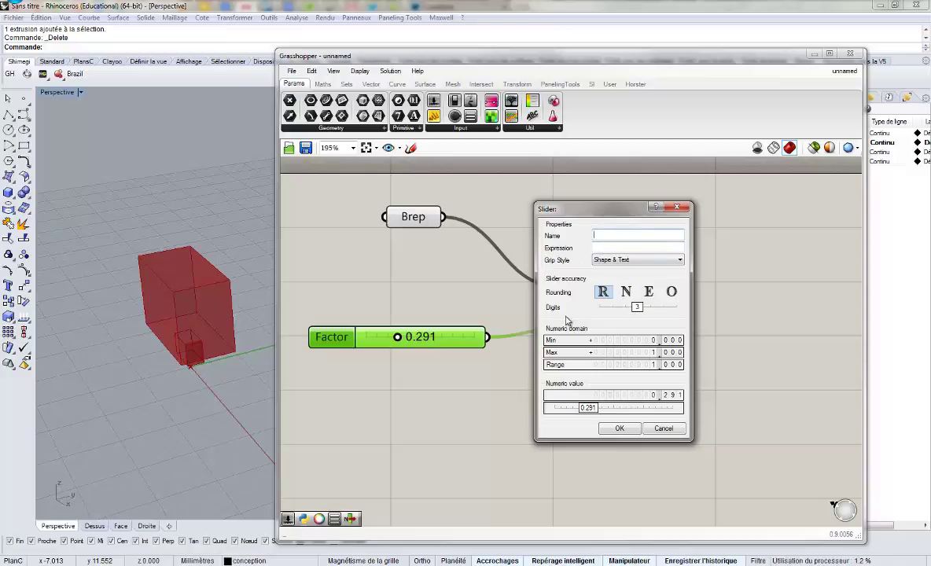
mouse_move(636, 308)
mouse_down()
mouse_move(608, 308)
mouse_move(626, 308)
mouse_up()
click(606, 310)
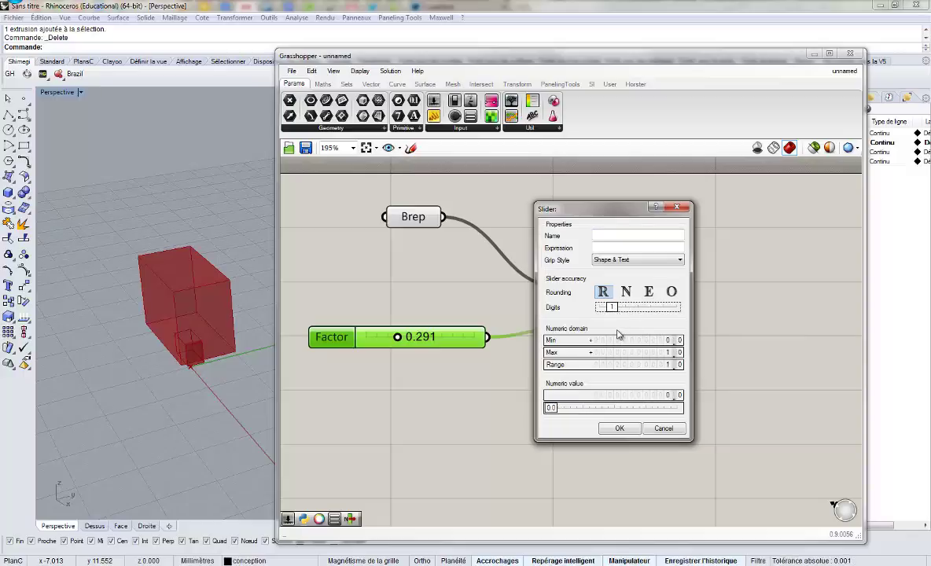
double_click(668, 356)
click(666, 353)
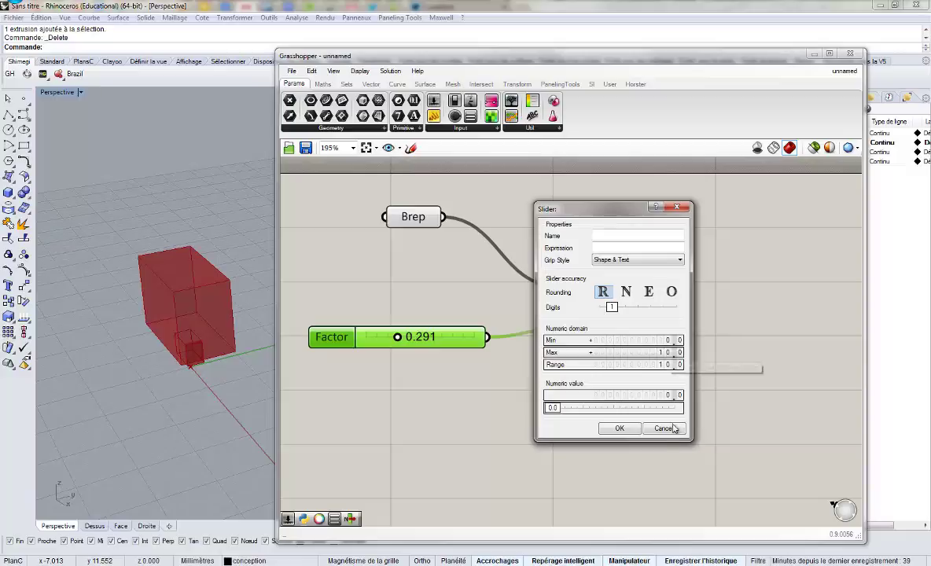
click(620, 428)
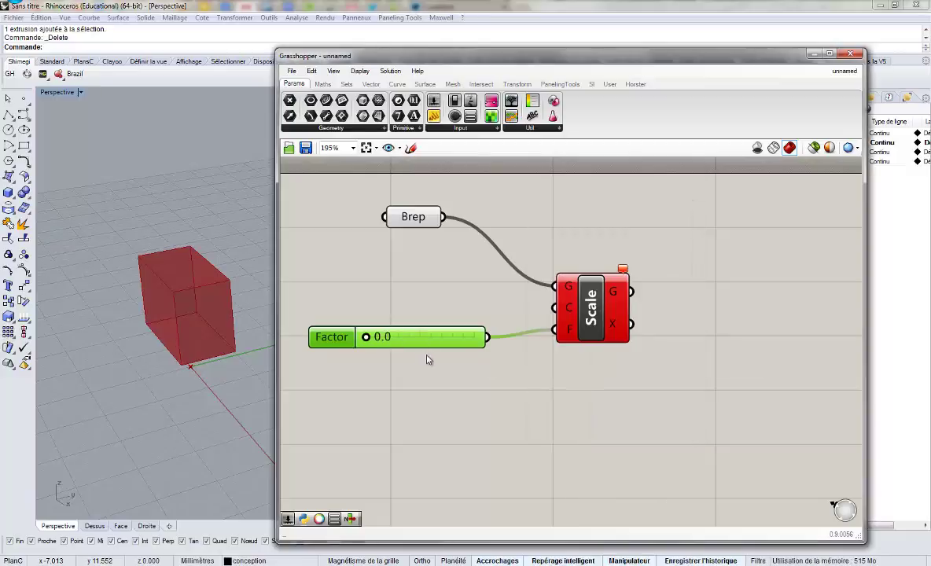
drag(369, 337, 388, 343)
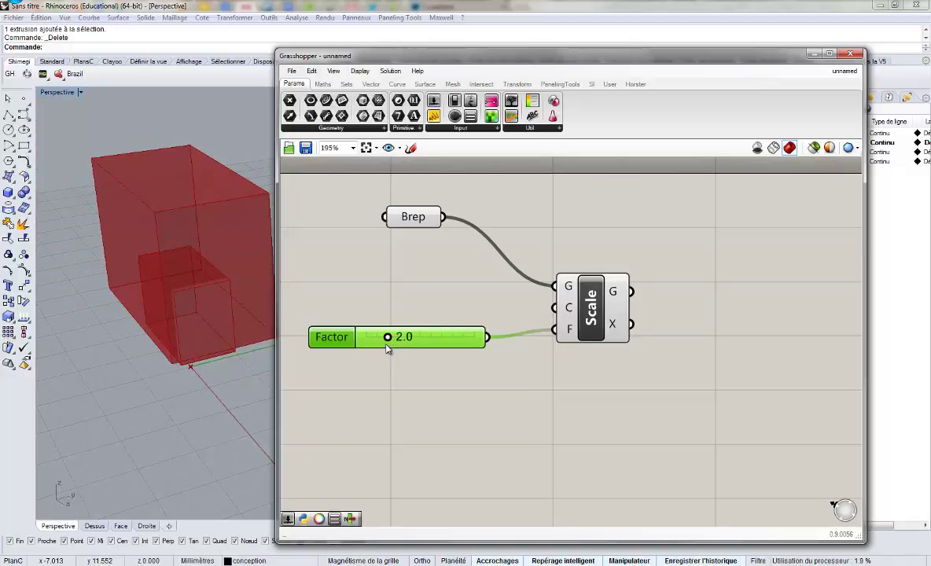
- Shift the Grasshopper window to uncover more of the Rhino view, and move the Scale component farther away from the Brep and slider
drag(381, 63, 455, 68)
click(609, 220)
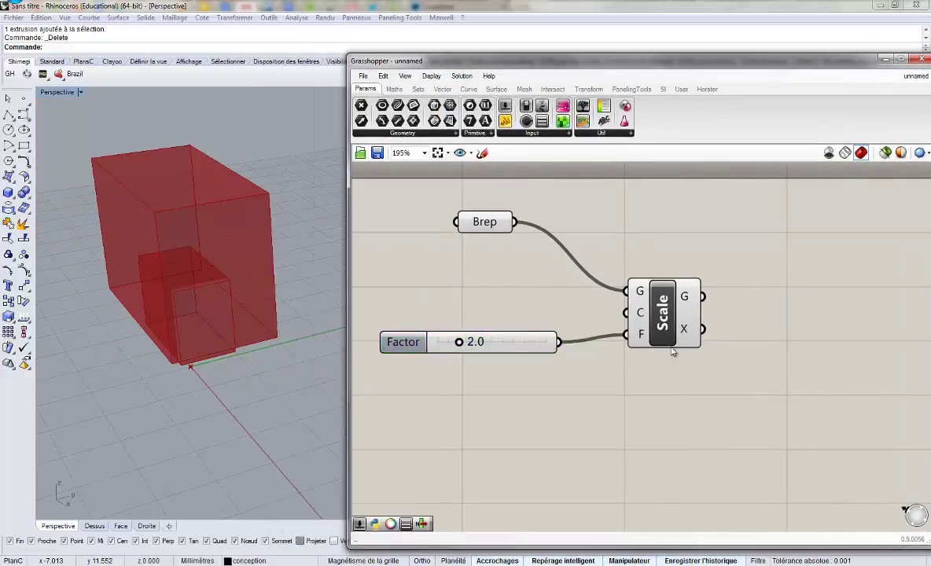
scroll(673, 354, down, 3)
click(552, 277)
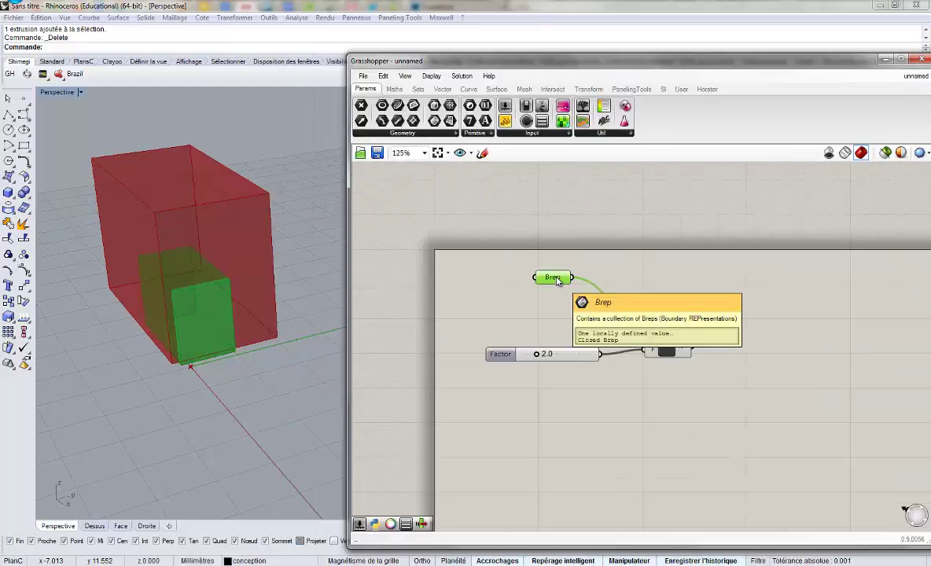
click(673, 340)
drag(674, 340, 752, 315)
right_drag(751, 257, 654, 248)
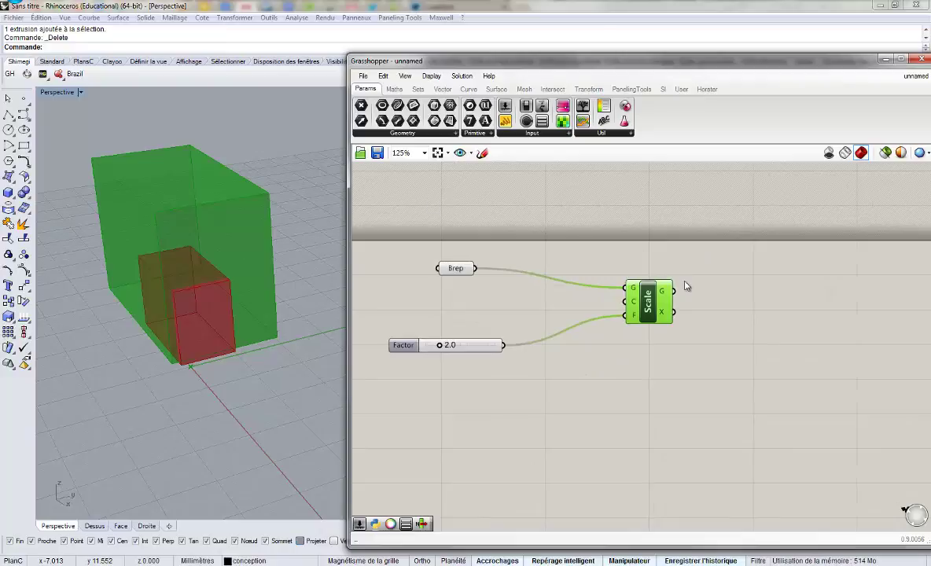
- Add a second Scale component below the first, feeding its G input from the first one's G output and its F input from the Factor slider
click(394, 89)
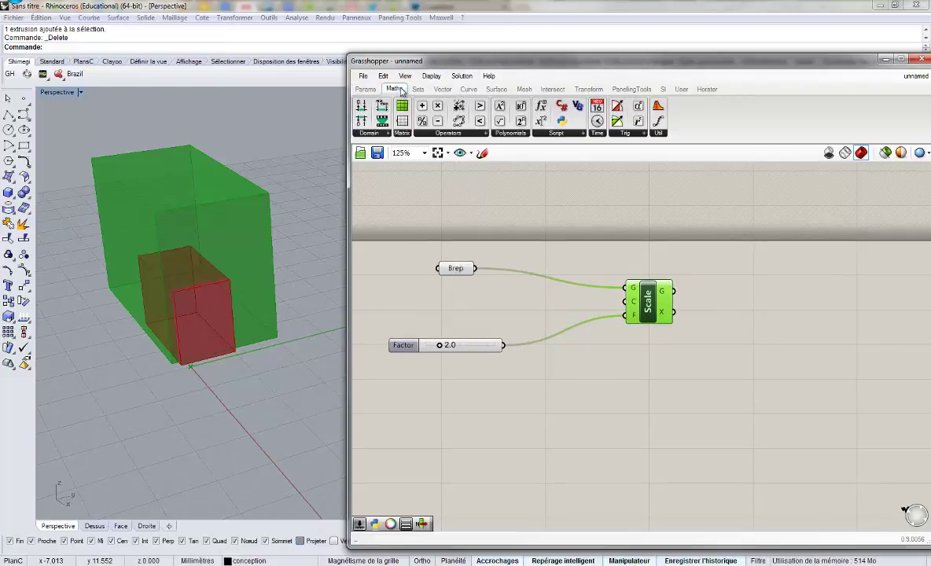
click(588, 89)
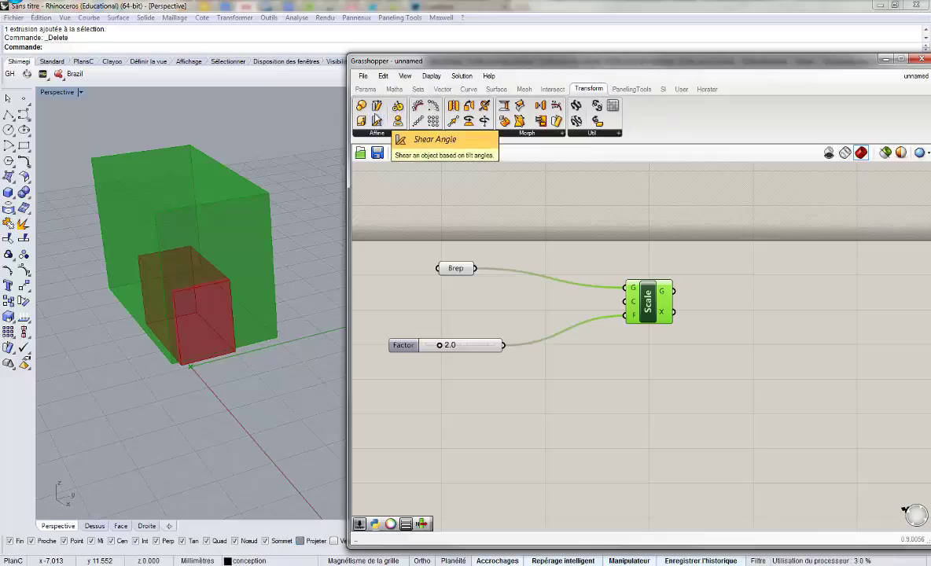
click(708, 375)
drag(674, 292, 696, 359)
click(697, 363)
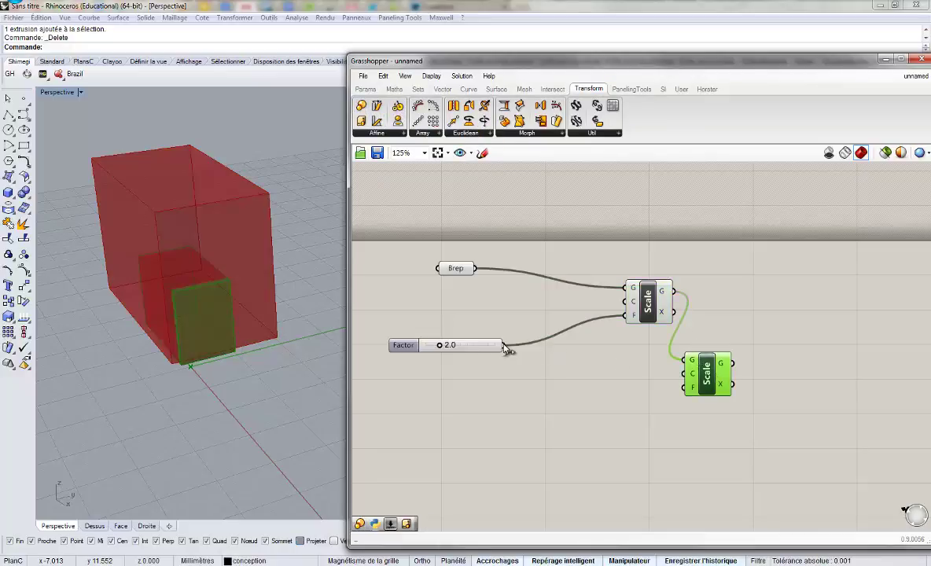
drag(505, 348, 684, 388)
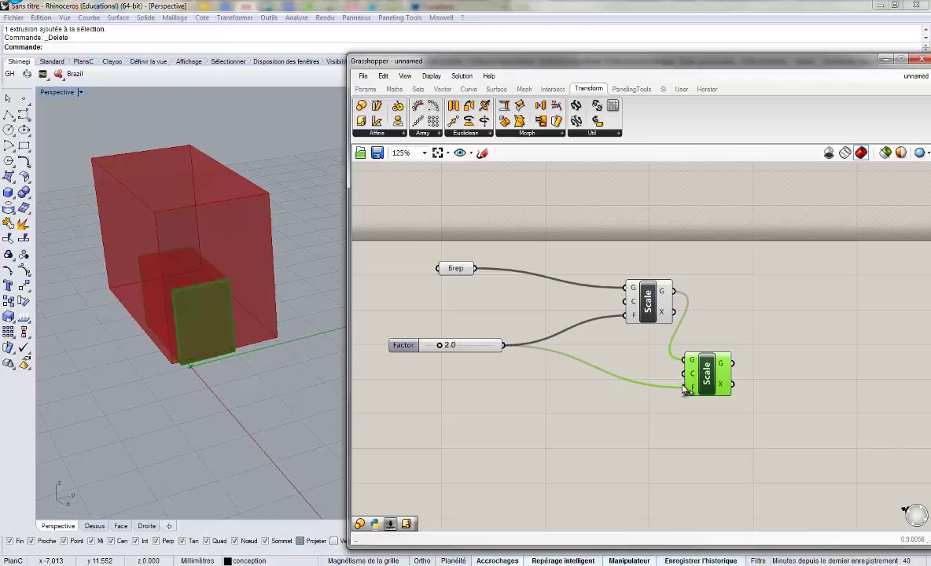
- Set the Factor slider to 2.2 so both Scale components use the new factor
right_drag(209, 301, 259, 330)
scroll(291, 288, down, 5)
scroll(291, 287, down, 4)
scroll(300, 275, up, 5)
mouse_move(439, 349)
mouse_down()
mouse_move(431, 347)
mouse_move(441, 345)
mouse_up()
right_drag(453, 312, 500, 364)
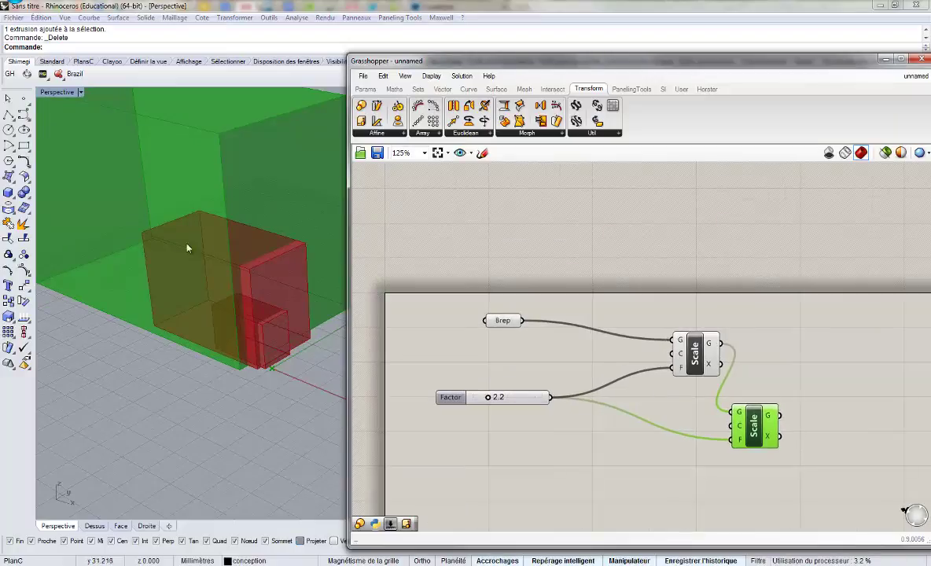
- Examine the nested boxes as a whole in the Rhino view, and select the second Scale component to highlight its result
click(197, 253)
scroll(201, 256, down, 6)
shift+right_drag(226, 245, 230, 327)
right_drag(643, 304, 637, 283)
click(637, 283)
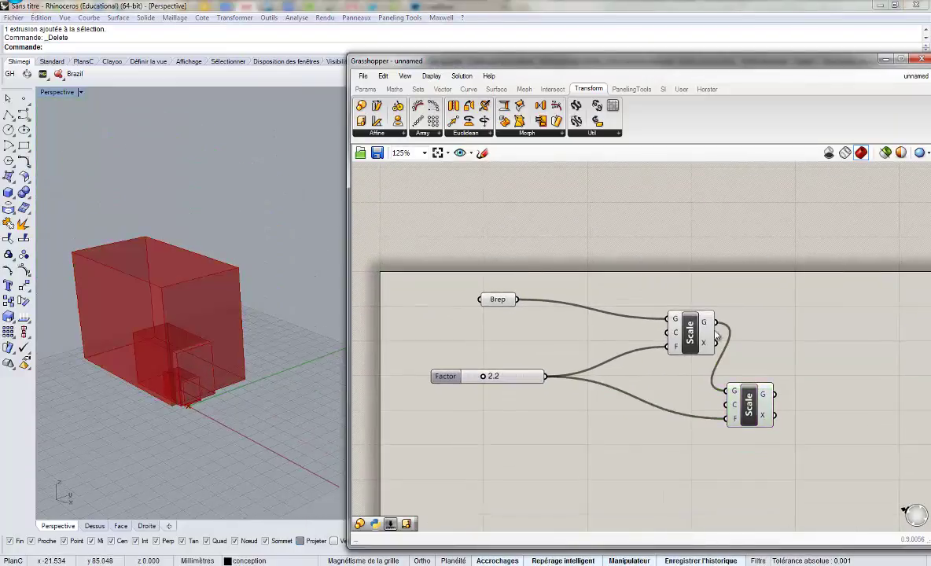
click(752, 407)
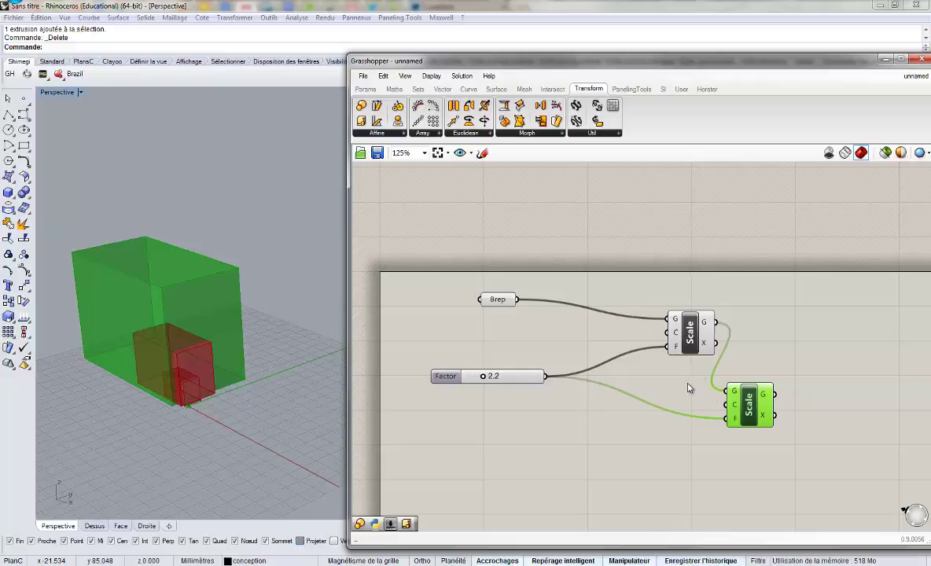
- Stack the Brep parameter and the first Scale component closely above the second Scale component
right_drag(856, 430, 809, 385)
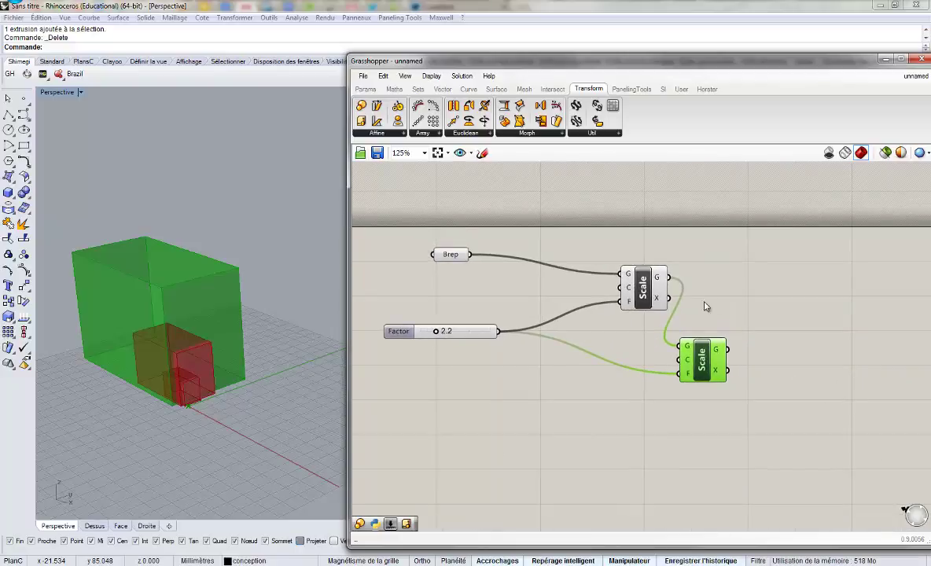
click(651, 278)
mouse_move(626, 294)
mouse_down()
mouse_move(651, 306)
mouse_move(692, 290)
mouse_up()
drag(643, 245, 757, 391)
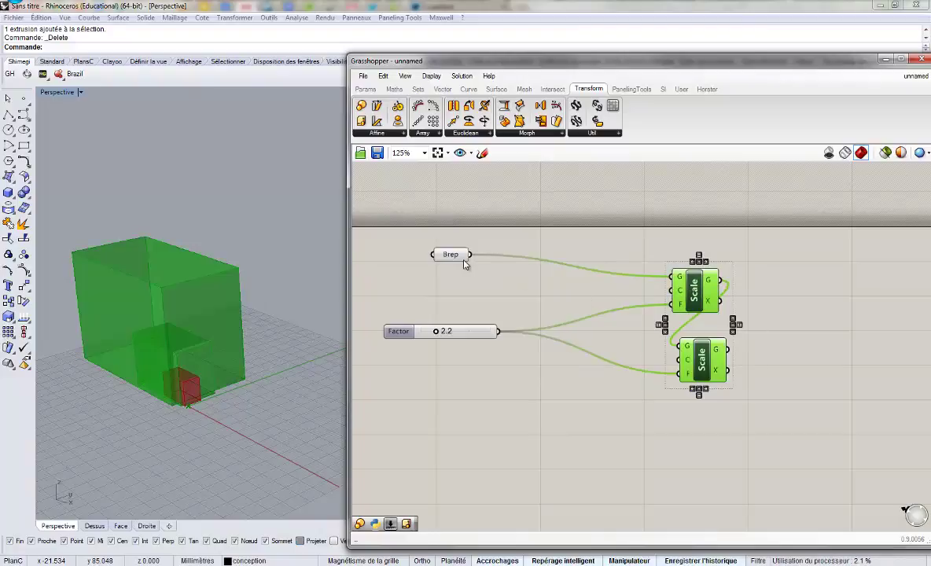
drag(464, 260, 705, 246)
drag(631, 205, 766, 446)
click(765, 445)
right_drag(783, 427, 778, 423)
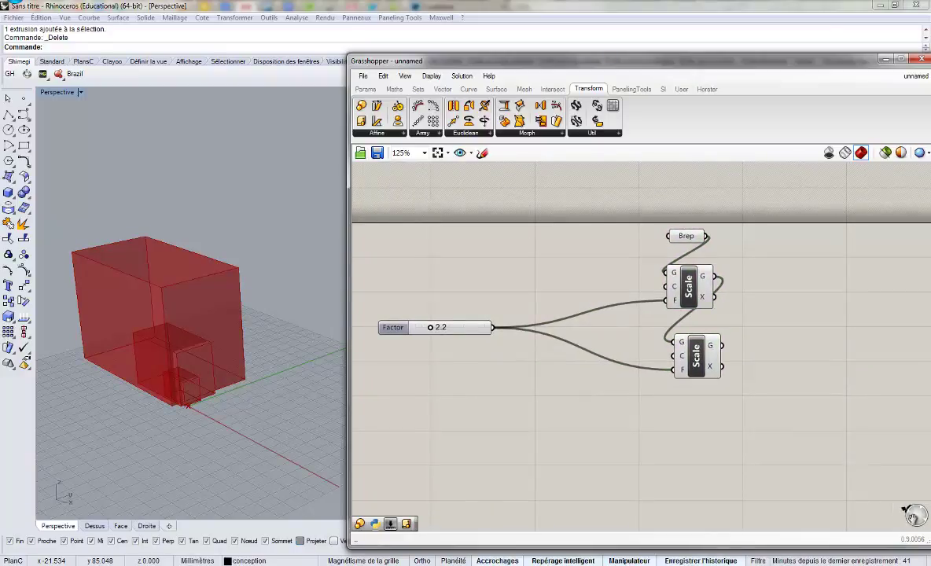
- Maximize the Grasshopper window and examine how the canvas compass indicates the components' location from different parts of the canvas
click(902, 61)
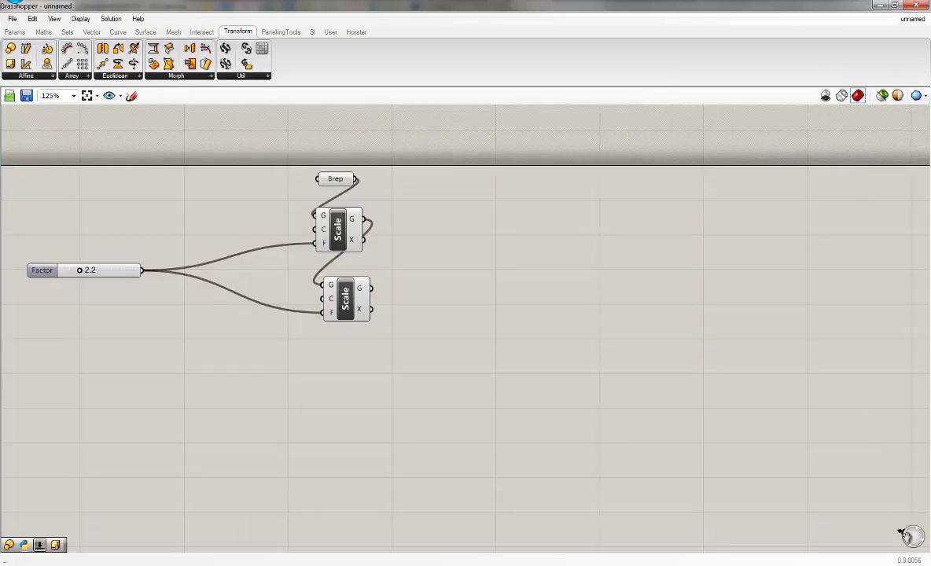
drag(202, 231, 362, 333)
right_drag(214, 371, 689, 322)
right_drag(452, 341, 912, 538)
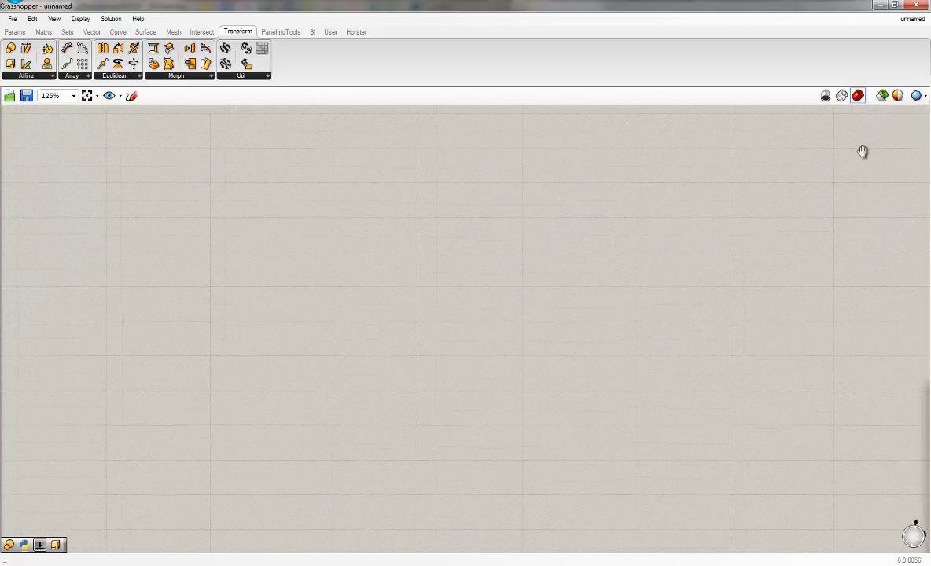
right_drag(862, 93, 519, 123)
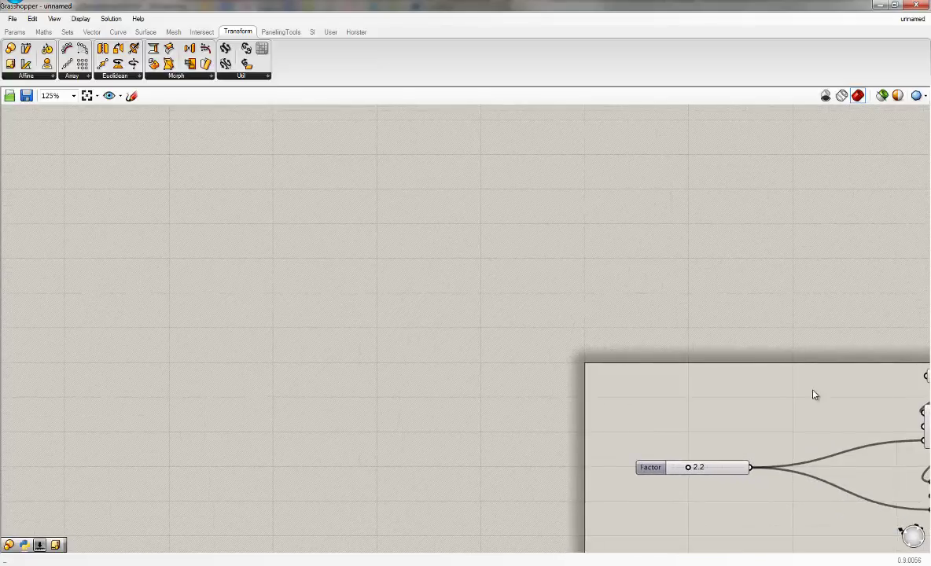
right_drag(478, 353, 455, 291)
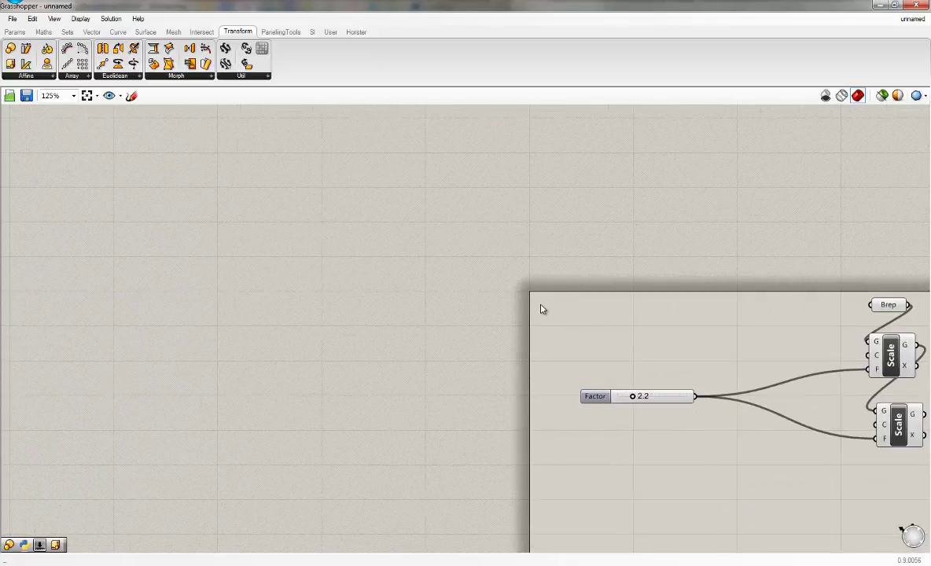
right_drag(562, 315, 376, 253)
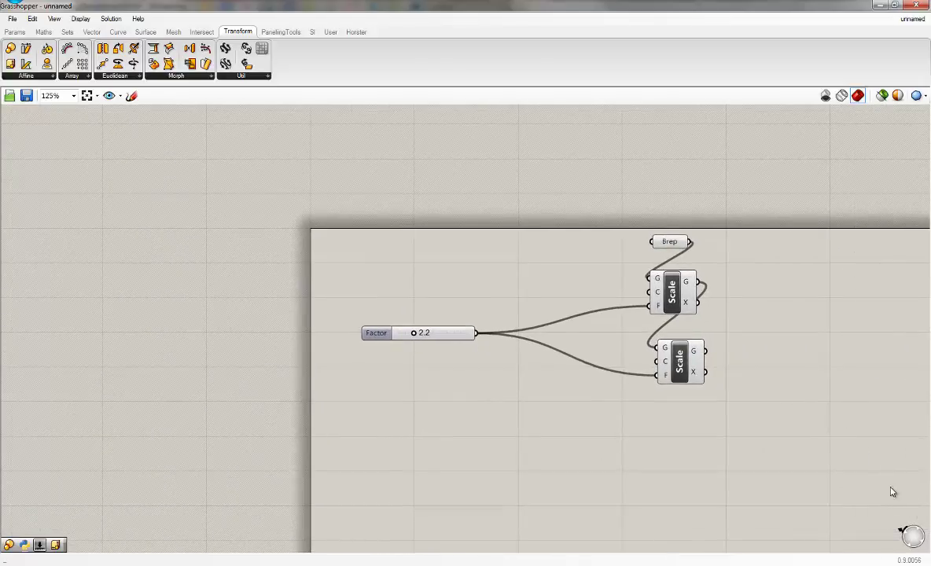
right_drag(862, 474, 930, 544)
middle_click(94, 483)
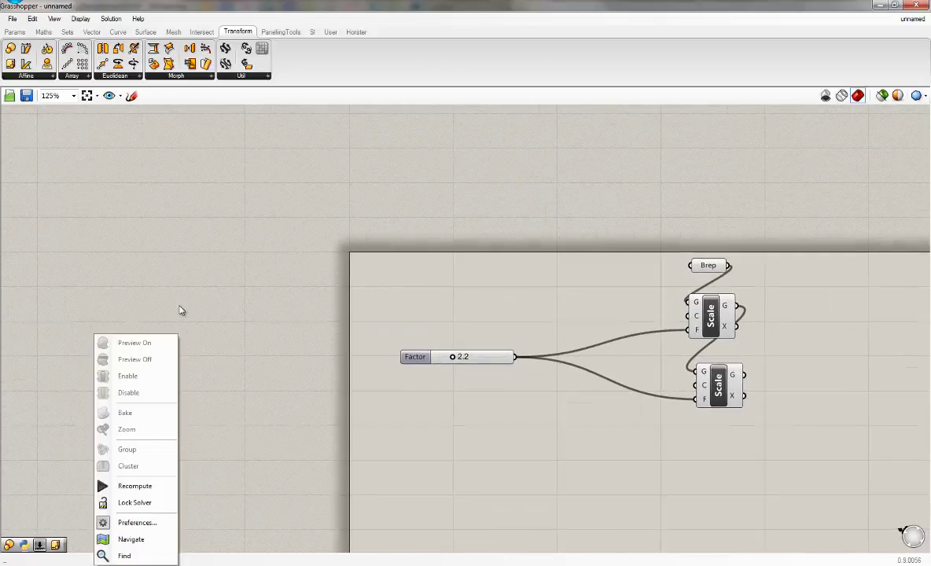
click(437, 371)
- Move the second Scale component far below the first, and place the Brep parameter beyond the canvas's upper edge, away from the Scale components
scroll(482, 275, down, 3)
drag(558, 285, 572, 539)
drag(564, 201, 857, 162)
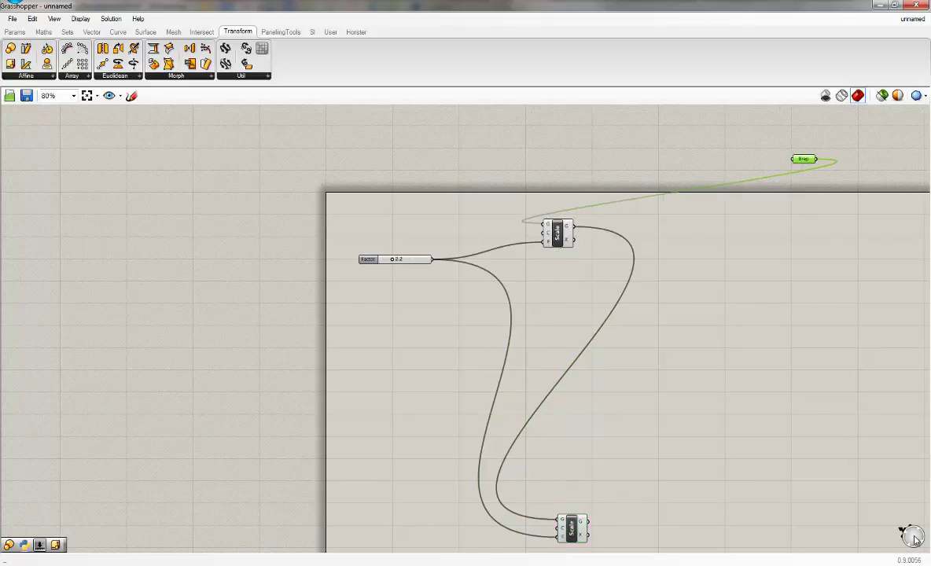
right_drag(680, 349, 882, 353)
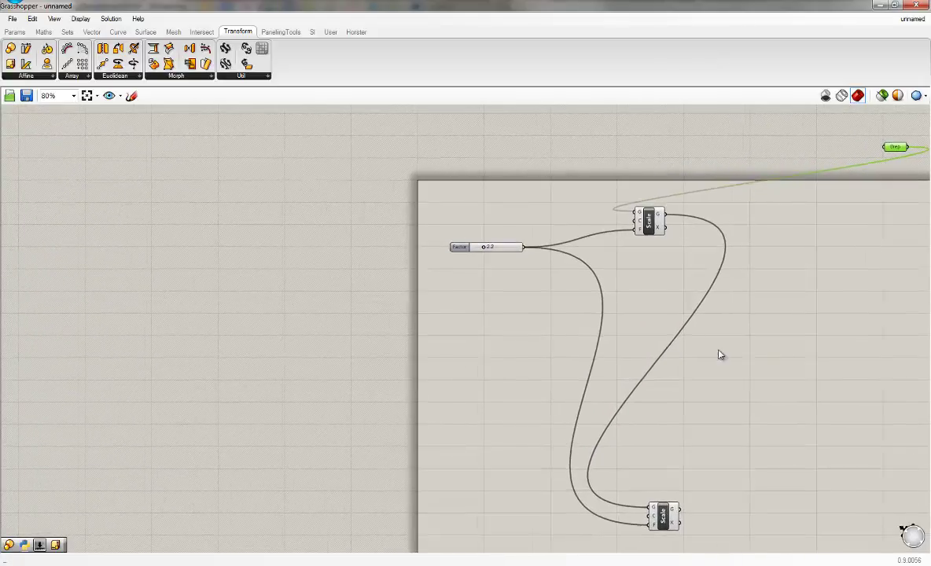
- Bring the Brep parameter and both Scale components back together in a compact stack beside the slider, inside the canvas
right_drag(675, 312, 778, 111)
right_drag(798, 521, 491, 329)
drag(536, 220, 519, 296)
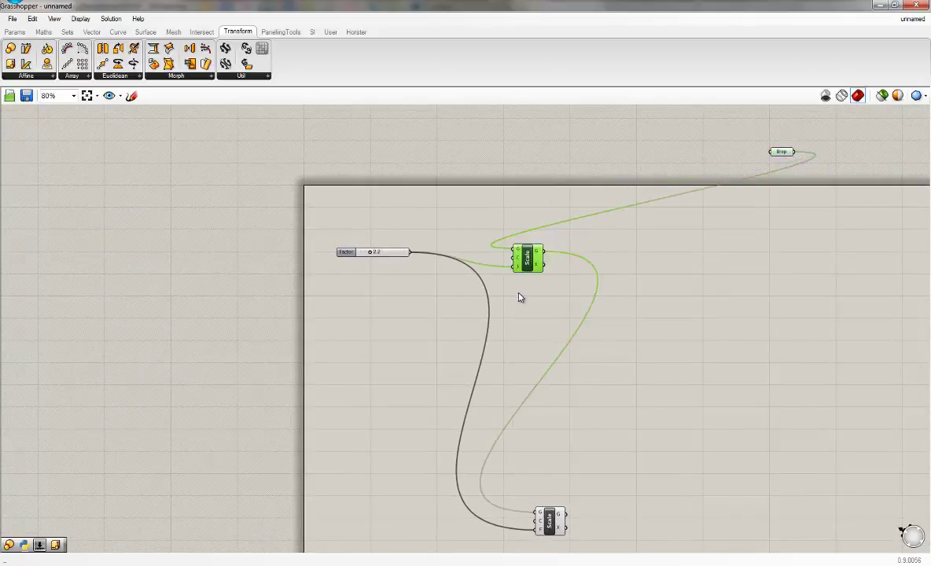
click(772, 153)
drag(712, 191, 518, 268)
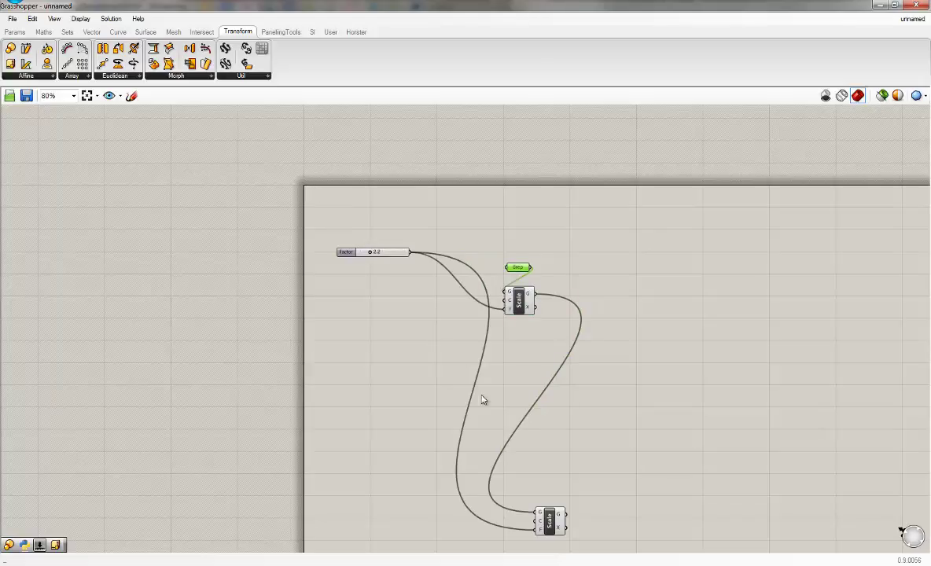
click(541, 511)
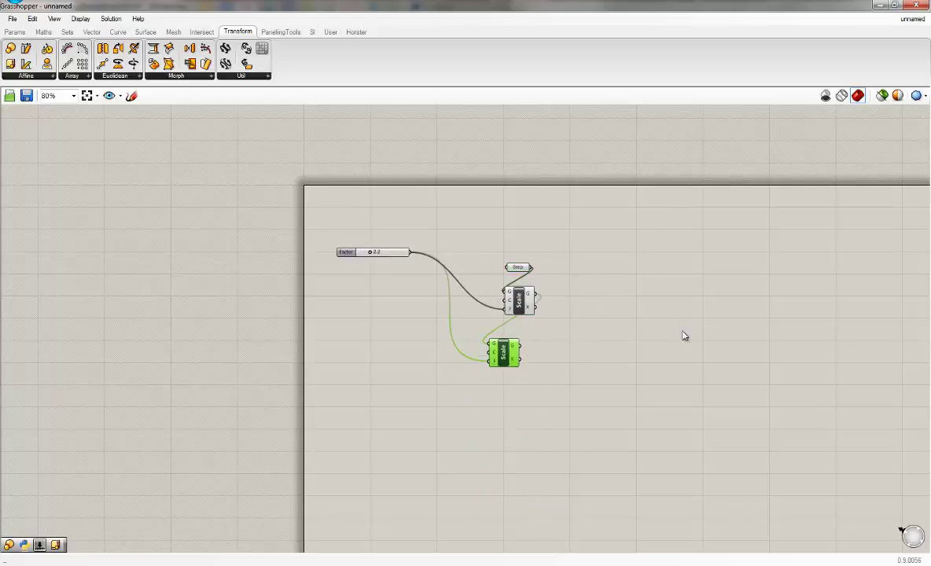
- Search the canvas for components matching "f" using the radial menu's Find tool, and close the search
right_drag(710, 368, 677, 447)
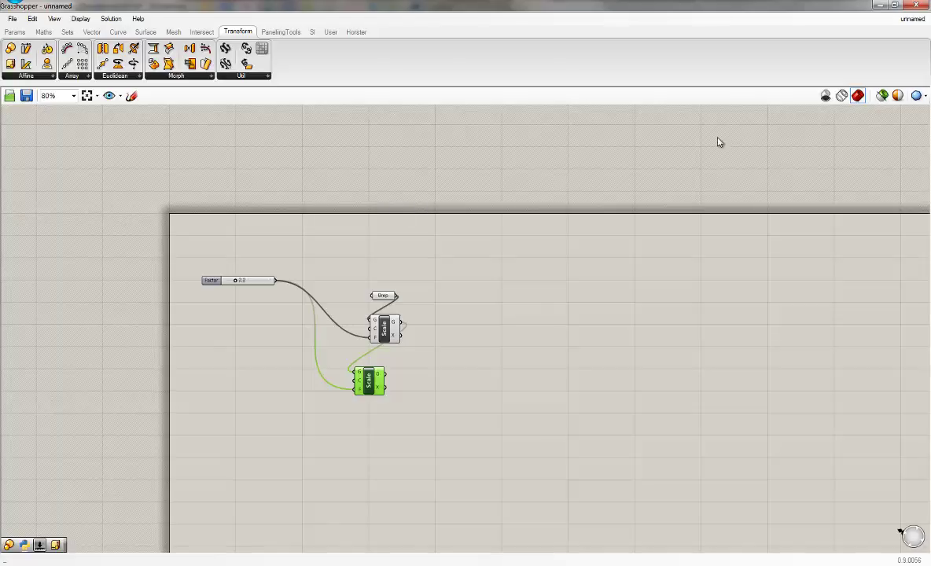
middle_click(393, 242)
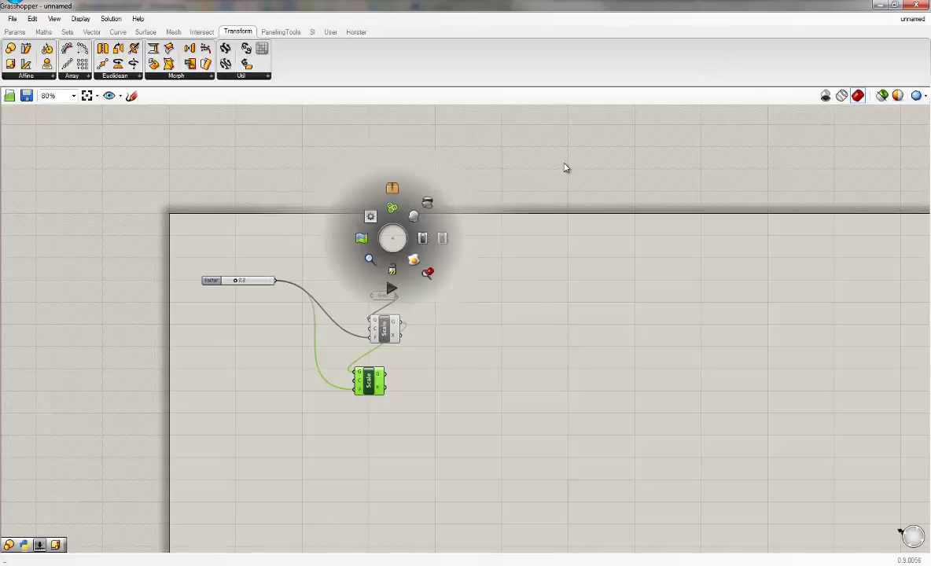
middle_click(449, 279)
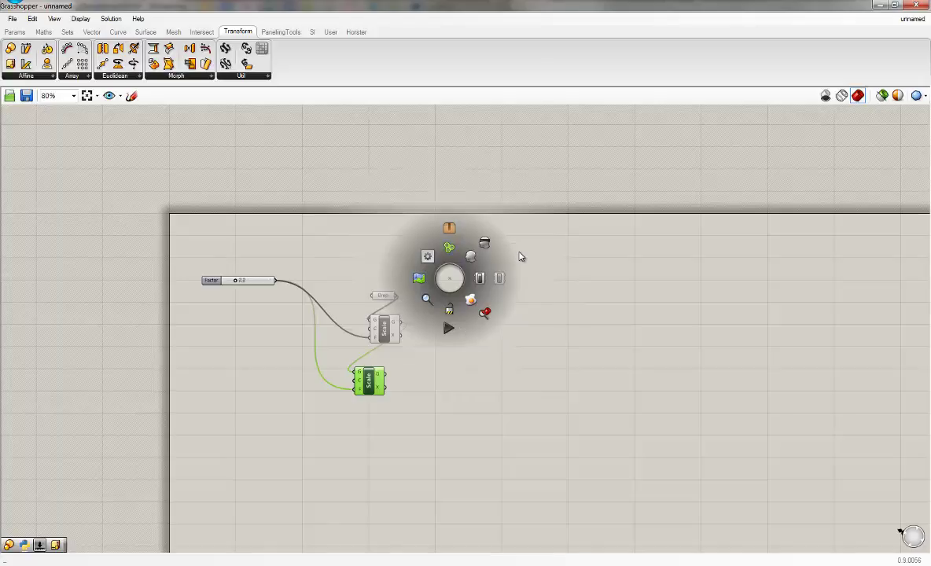
click(426, 299)
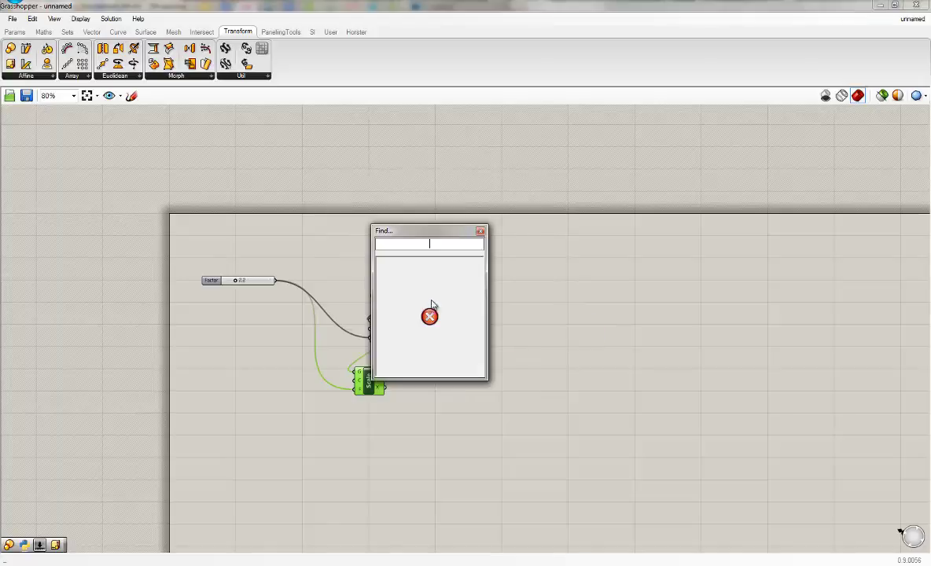
drag(422, 237, 549, 237)
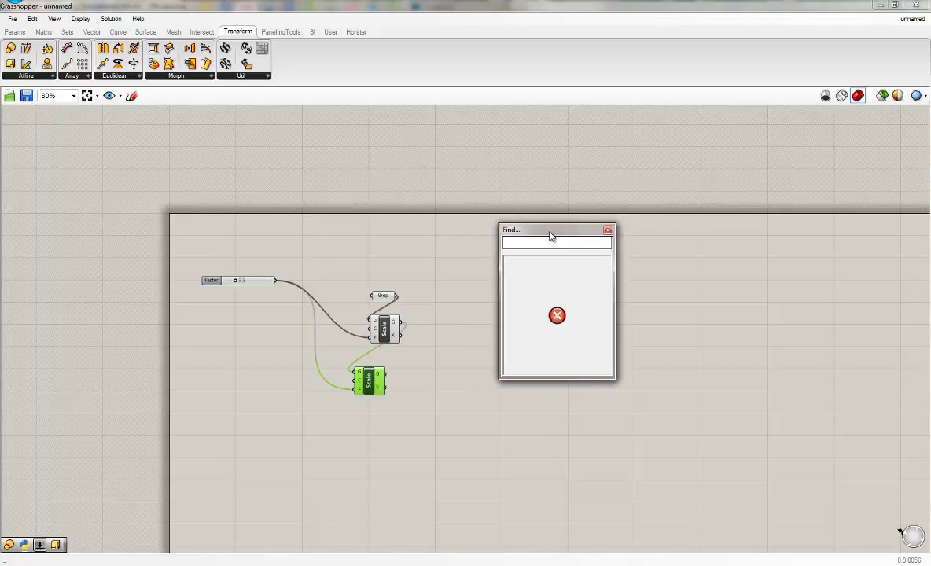
text(f)
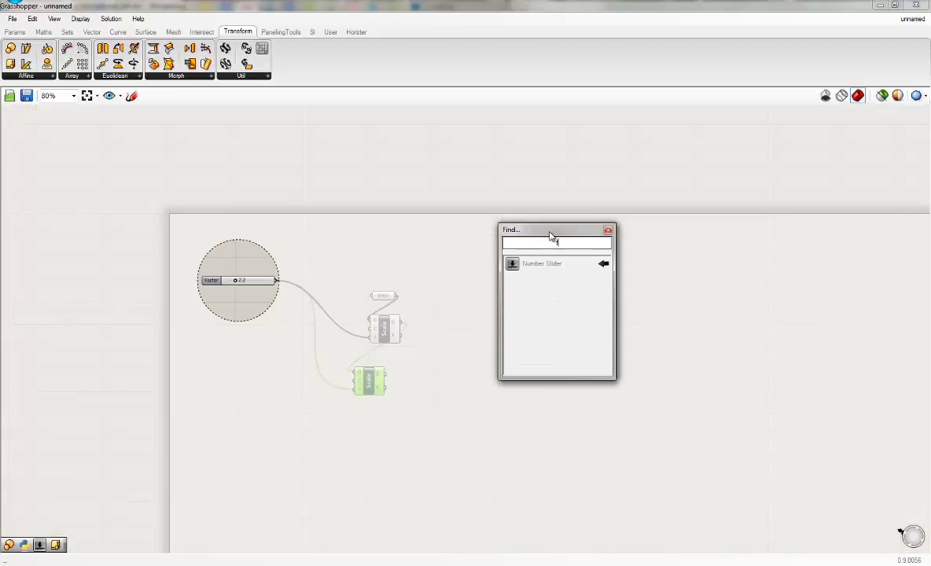
click(607, 230)
middle_click(490, 247)
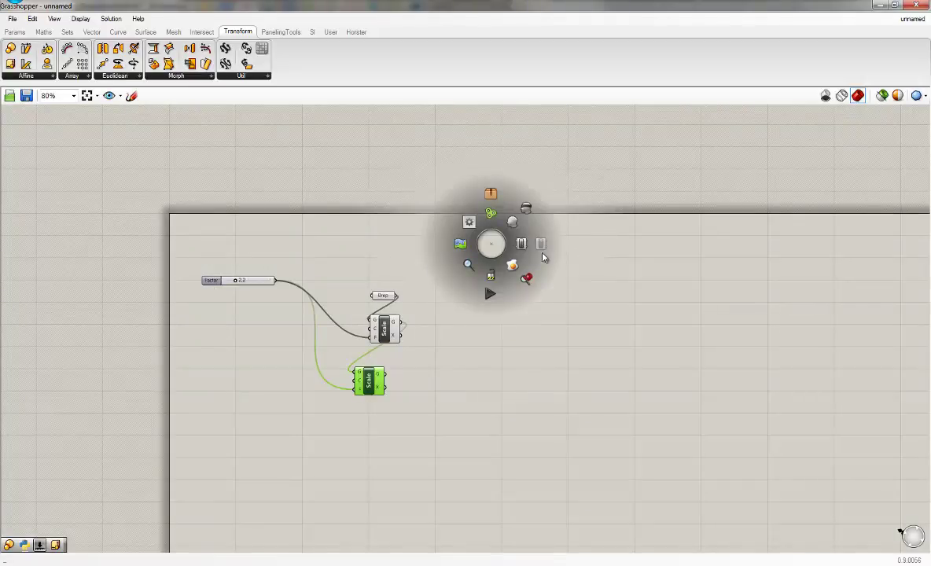
- Restore the Grasshopper window and narrow it so the Rhino perspective view and all the components show side by side
drag(459, 6, 529, 39)
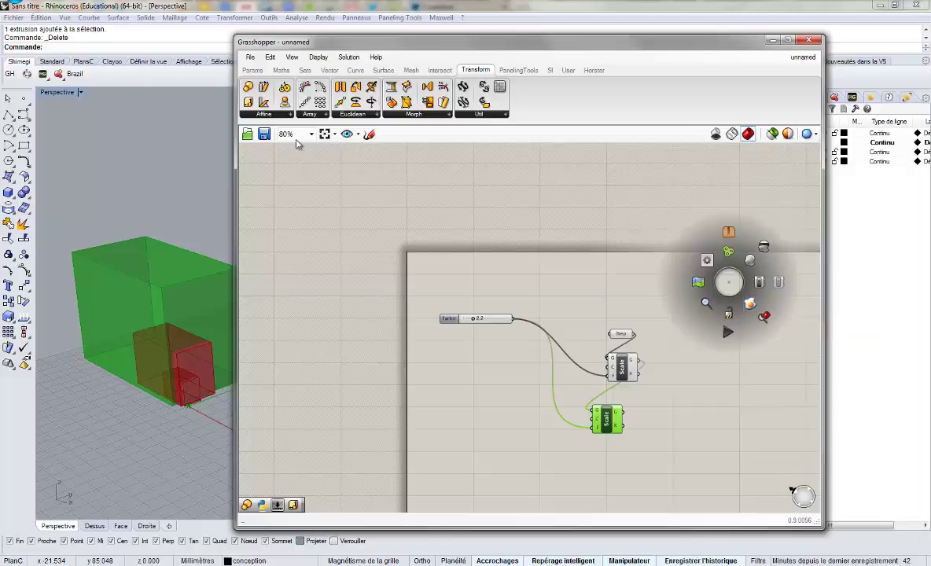
drag(236, 62, 378, 70)
right_drag(683, 329, 525, 292)
- Bake the first Scale component's box into the Rhino document
click(615, 338)
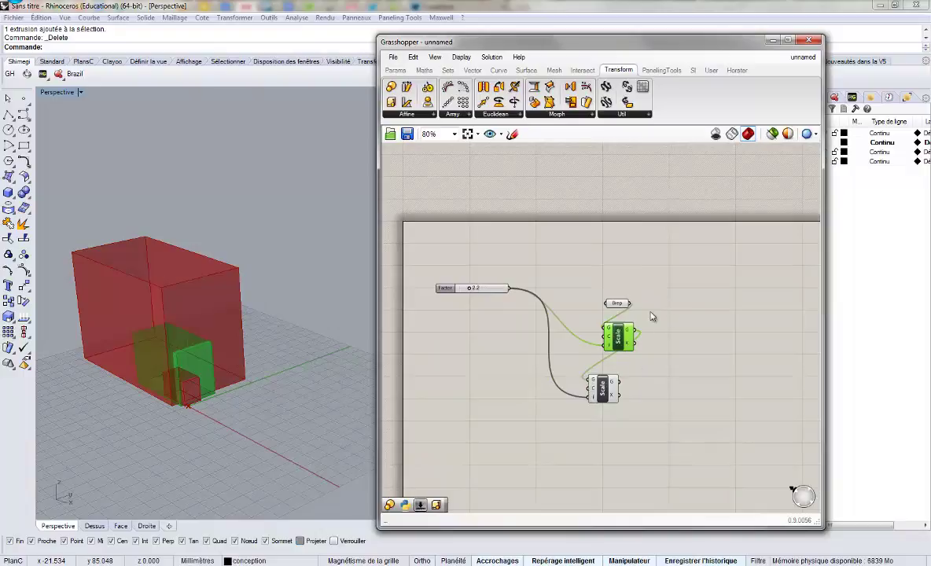
right_click(637, 261)
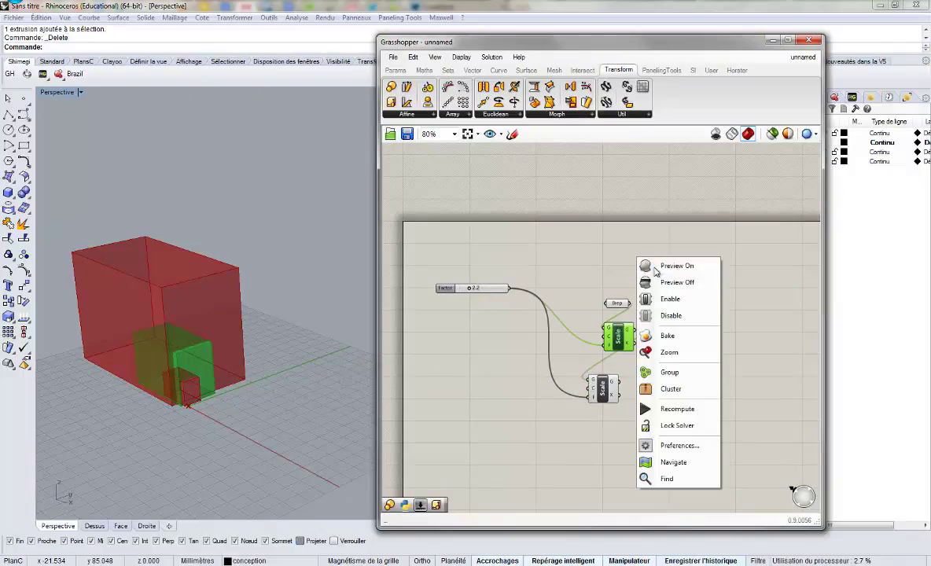
middle_click(608, 236)
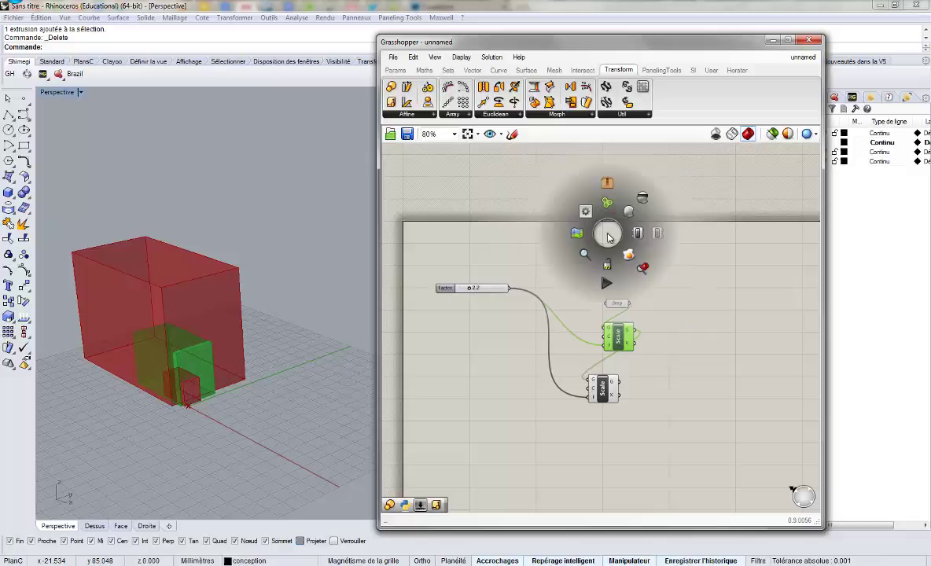
click(638, 265)
click(296, 307)
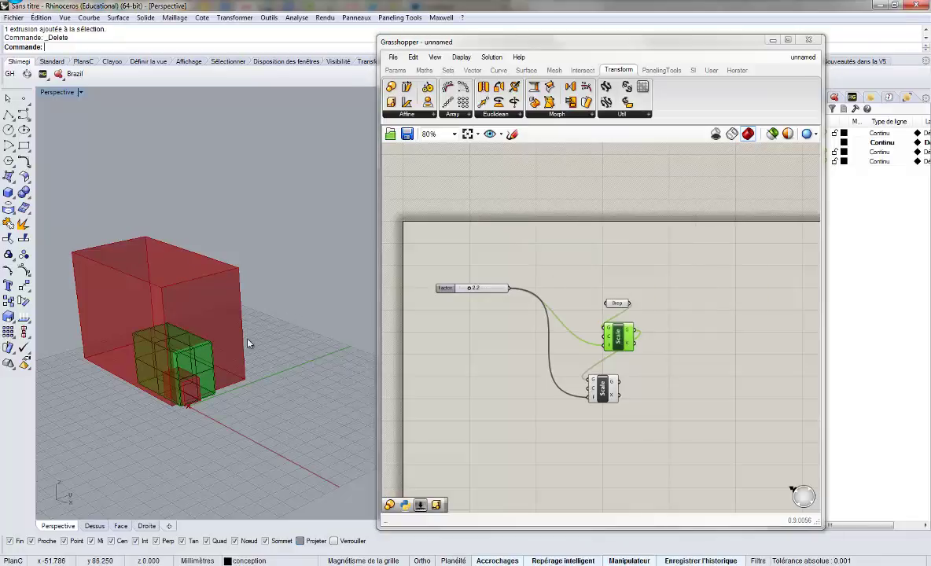
- Move the baked box along the green axis, clear of the nested preview boxes
click(210, 380)
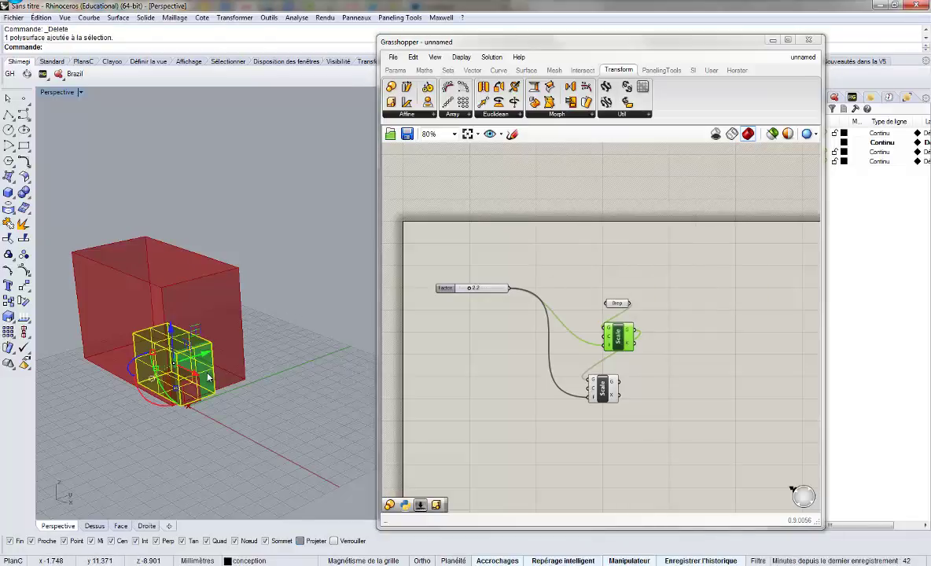
drag(208, 378, 362, 357)
mouse_move(235, 383)
right_down()
mouse_move(297, 334)
mouse_move(250, 354)
mouse_move(274, 392)
mouse_move(222, 384)
right_up()
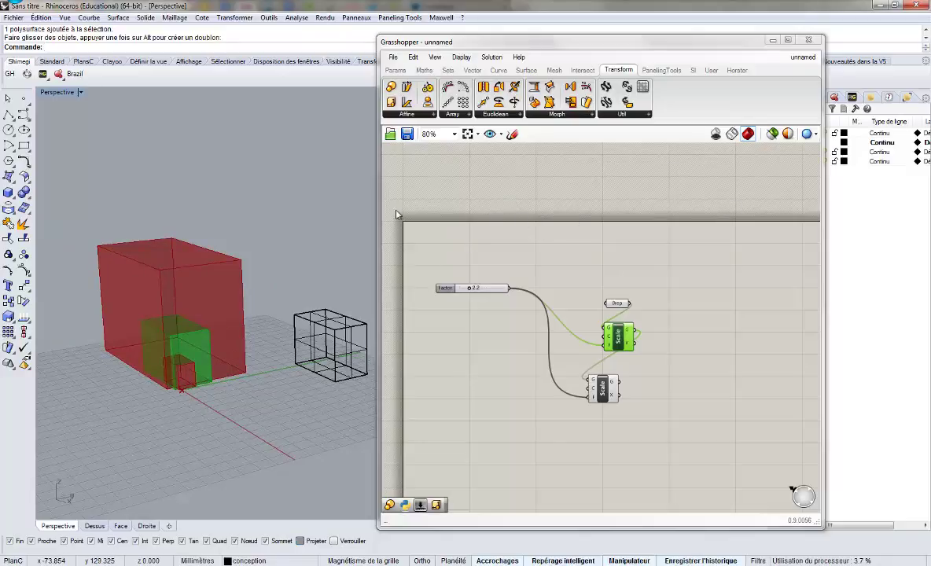
- Select all the Grasshopper components and examine their highlighted previews beside the baked box
drag(426, 239, 695, 440)
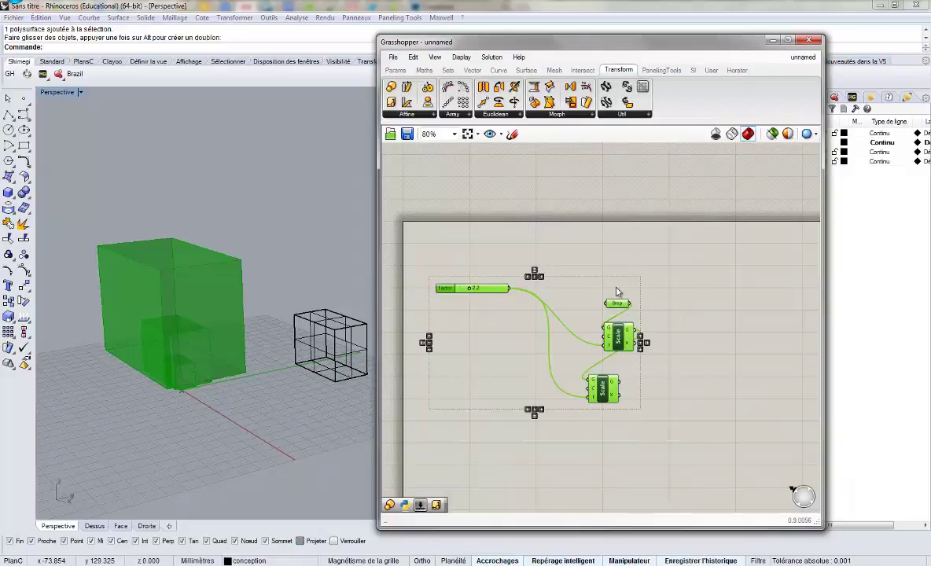
right_drag(81, 252, 102, 290)
right_drag(452, 247, 479, 229)
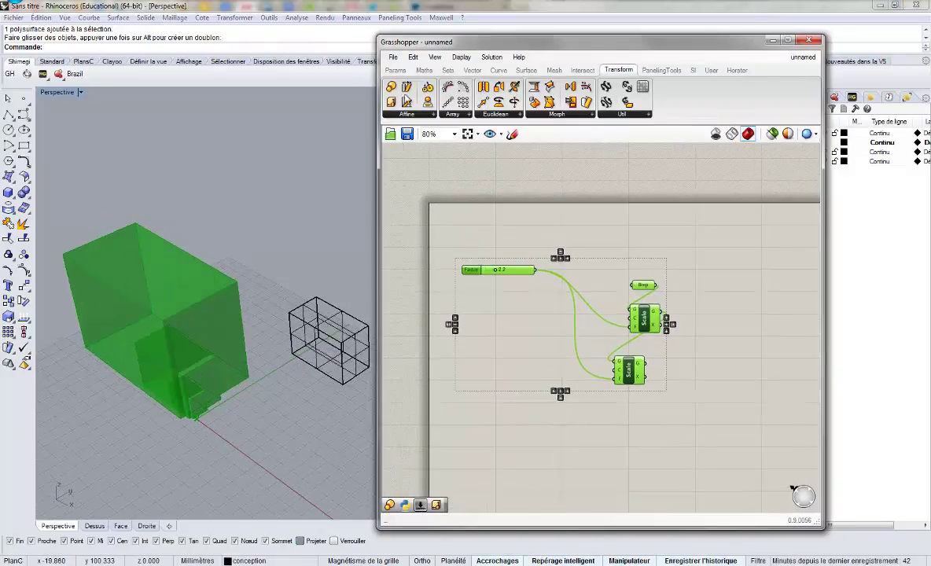
- Add a Sphere component above the slider and the Brep parameter on the canvas
click(424, 70)
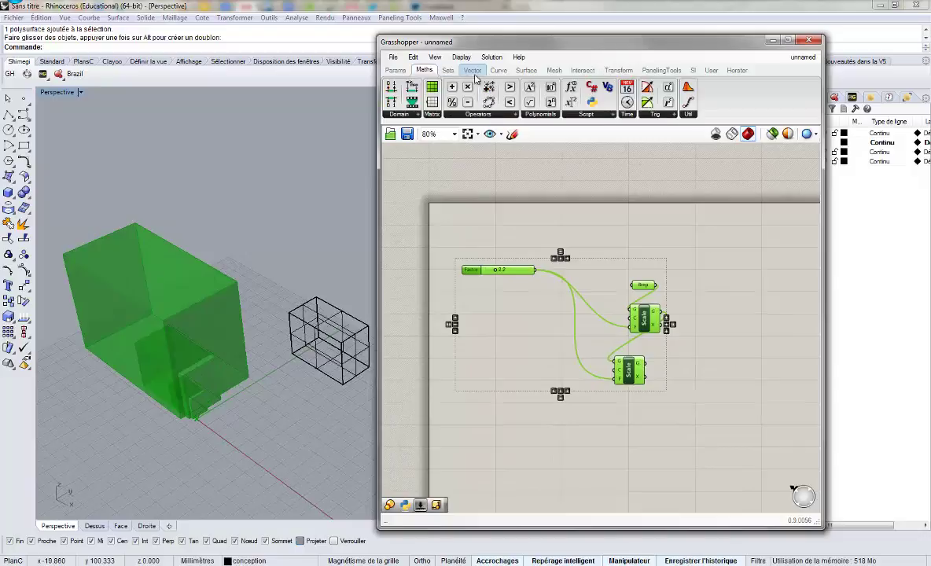
click(525, 71)
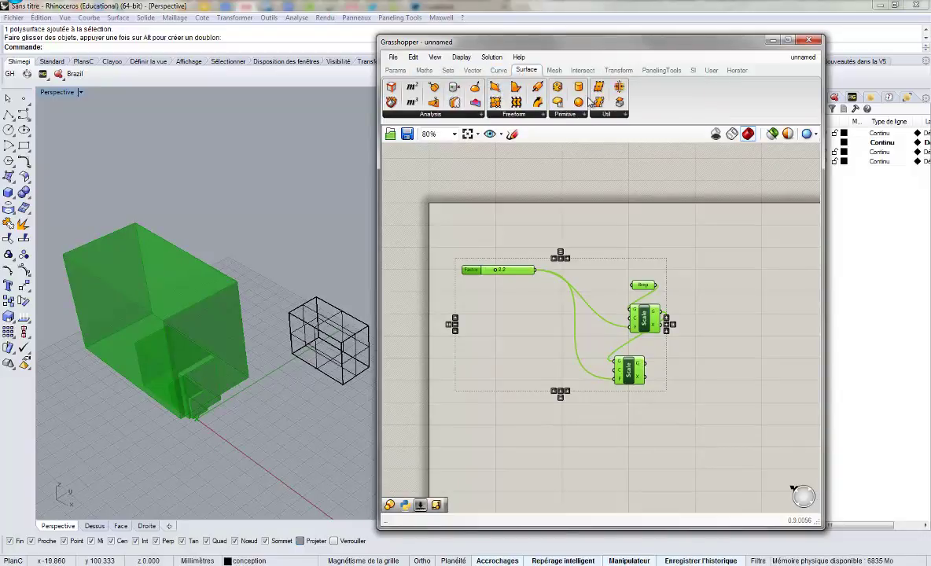
drag(537, 96, 596, 229)
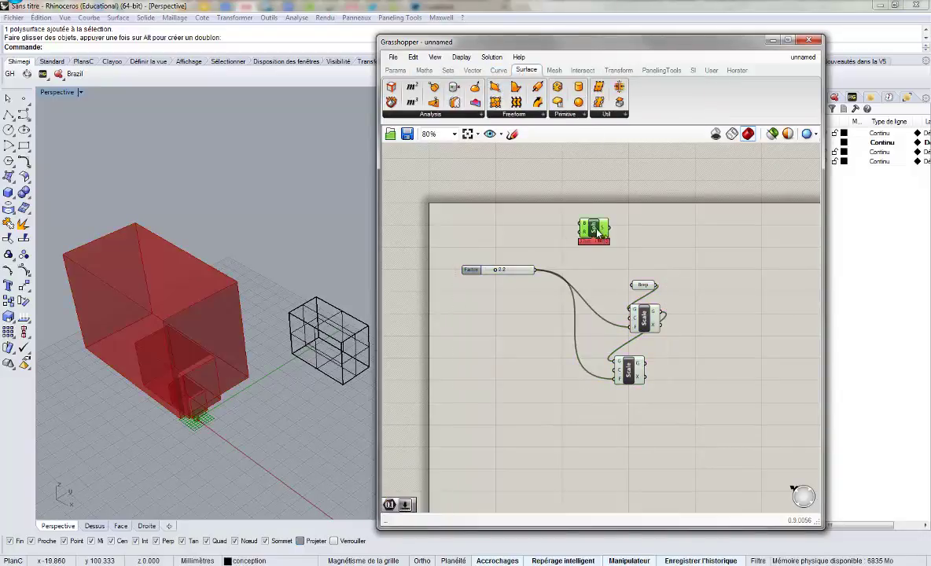
scroll(188, 377, up, 5)
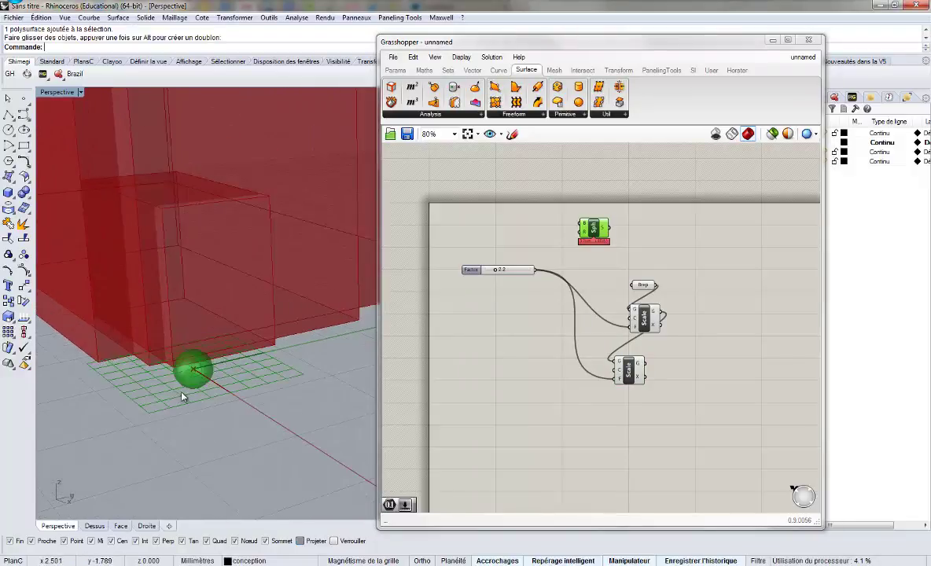
- Connect the existing slider to the Sphere's radius input and raise its value to about 4.3
drag(536, 269, 581, 226)
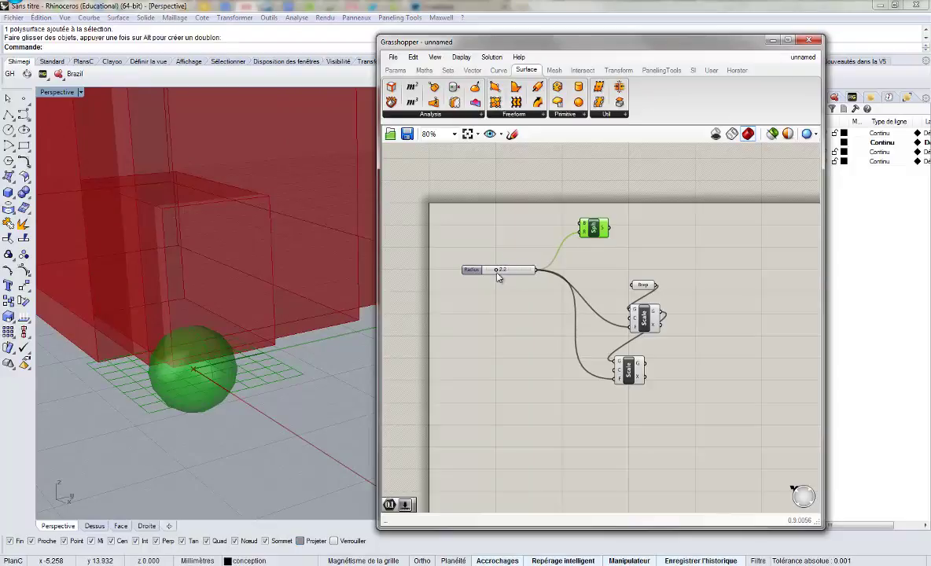
mouse_move(497, 275)
mouse_down()
mouse_move(531, 272)
mouse_move(508, 272)
mouse_up()
right_drag(318, 277, 223, 341)
scroll(228, 345, down, 12)
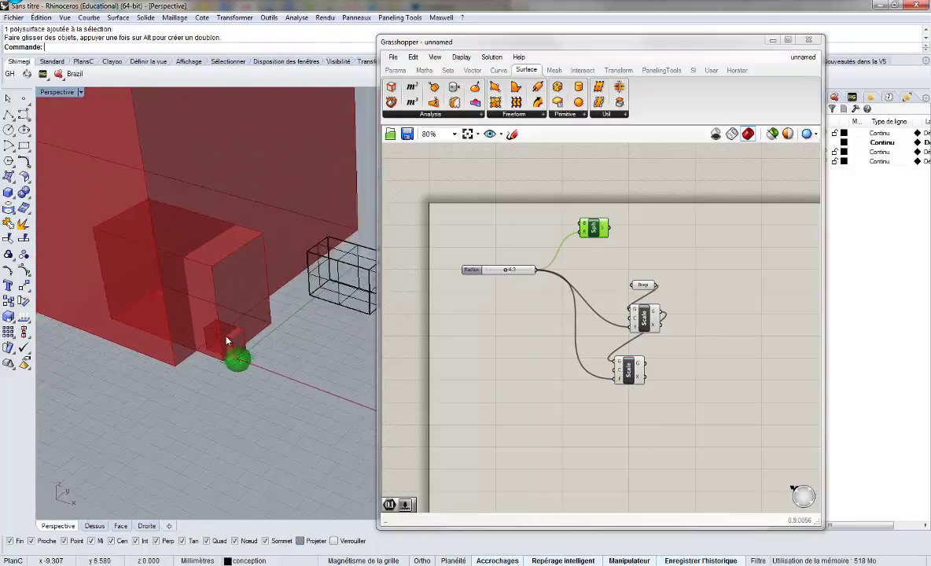
scroll(226, 340, down, 2)
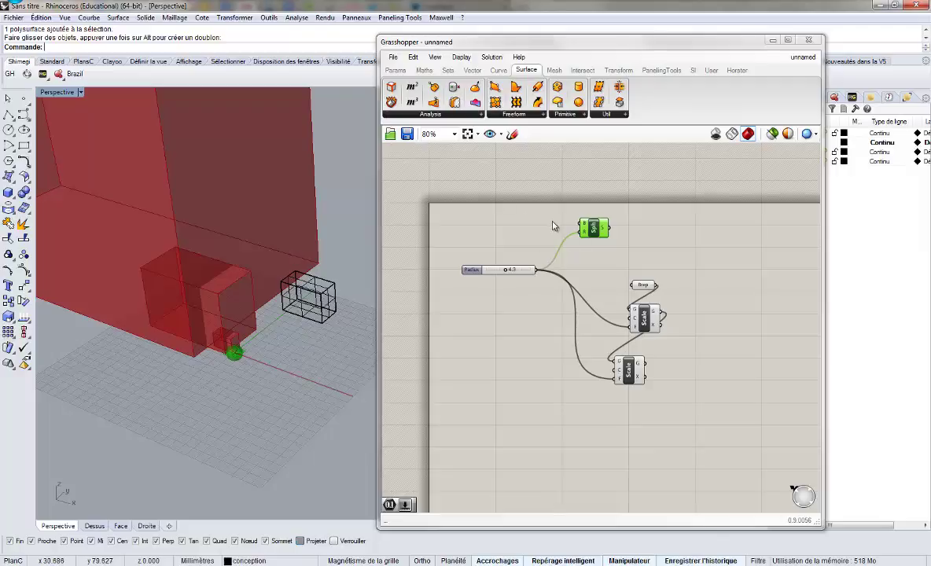